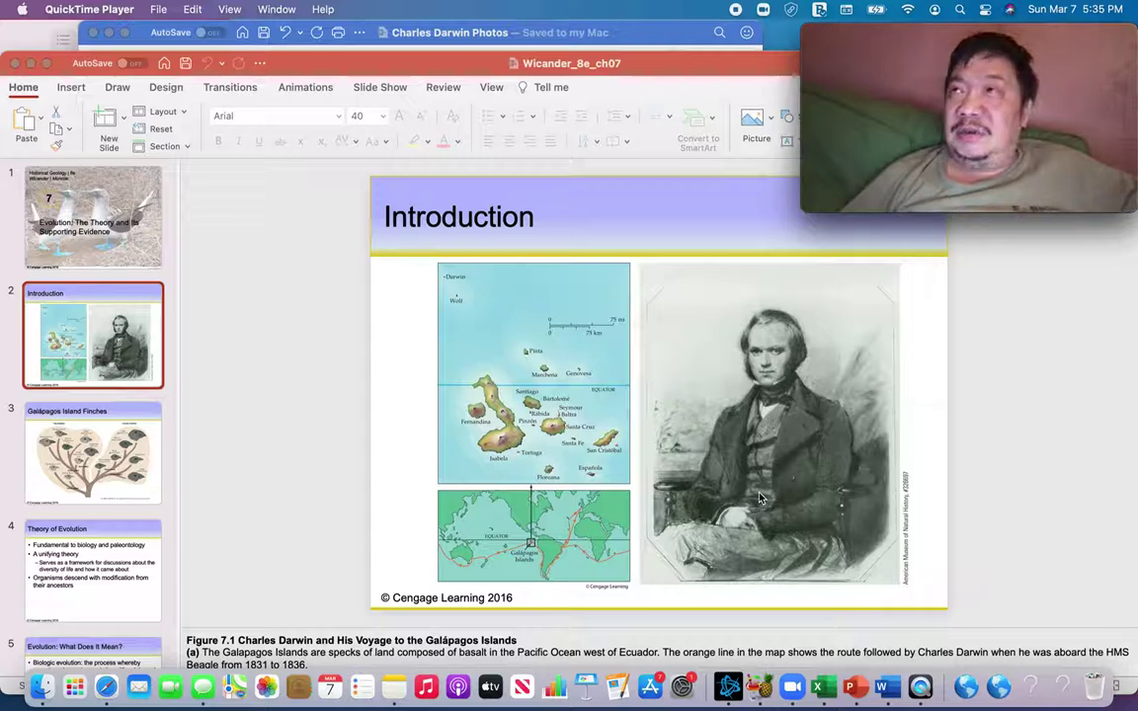
# Bring the Word window 'Charles Darwin Photos' in front of PowerPoint
pyautogui.click(151, 40)
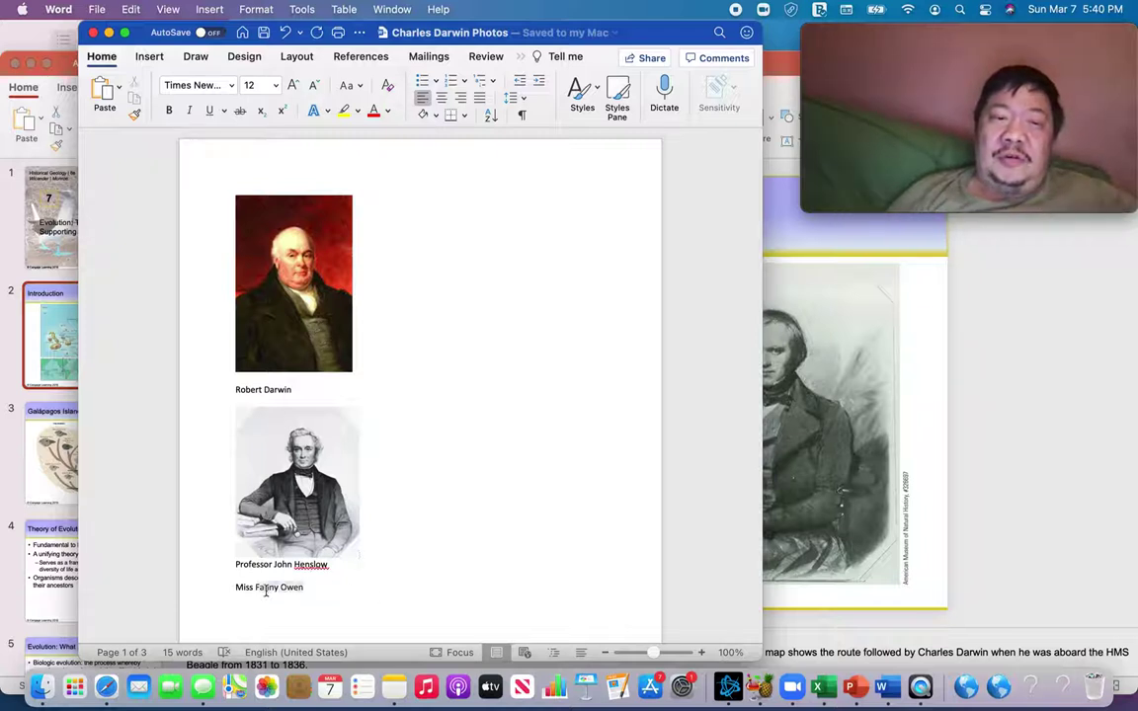
pyautogui.click(228, 589)
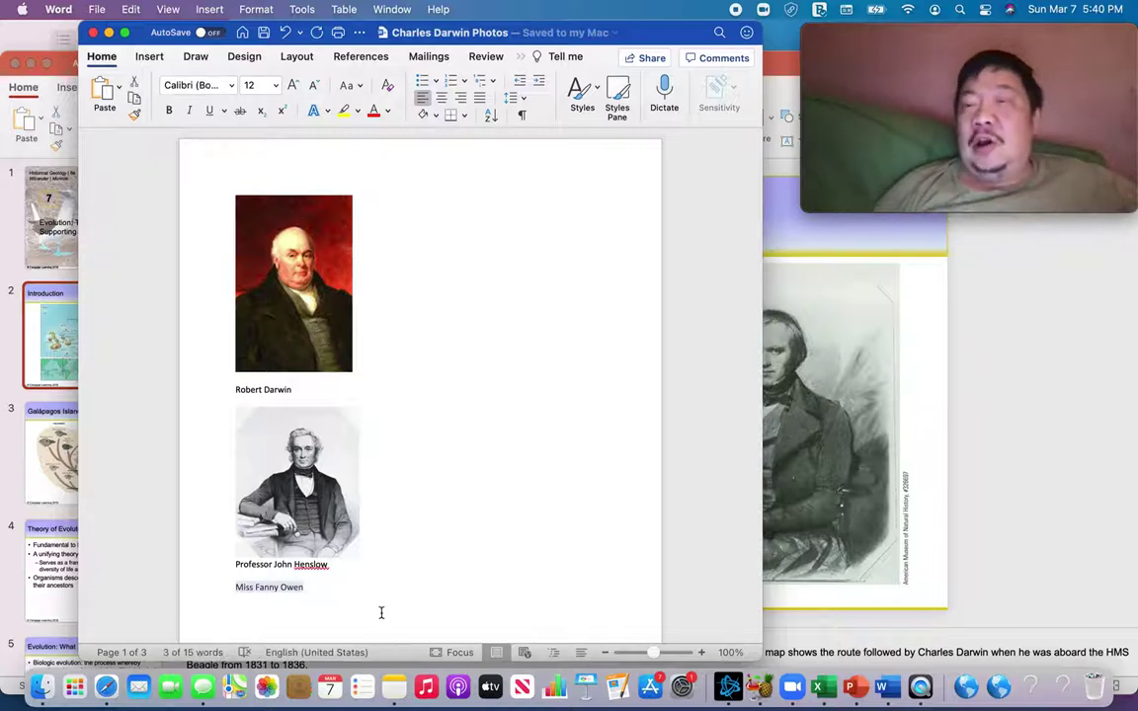
pyautogui.click(416, 564)
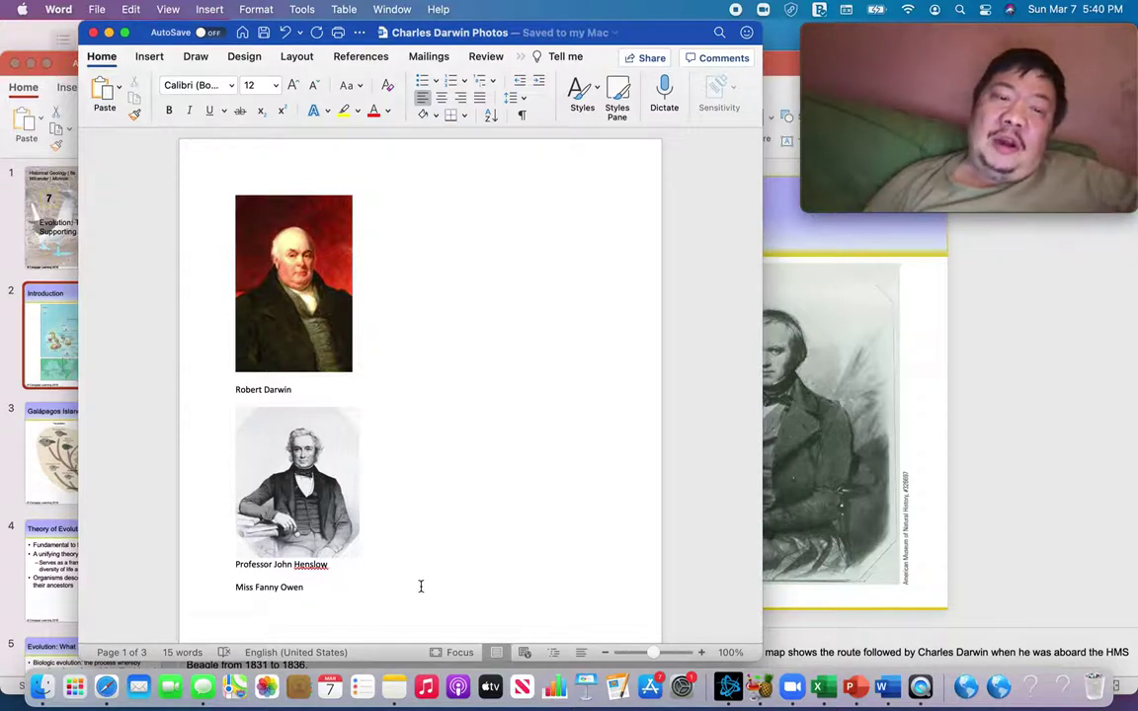
# Place the cursor just after the Robert Darwin portrait caption
pyautogui.click(335, 386)
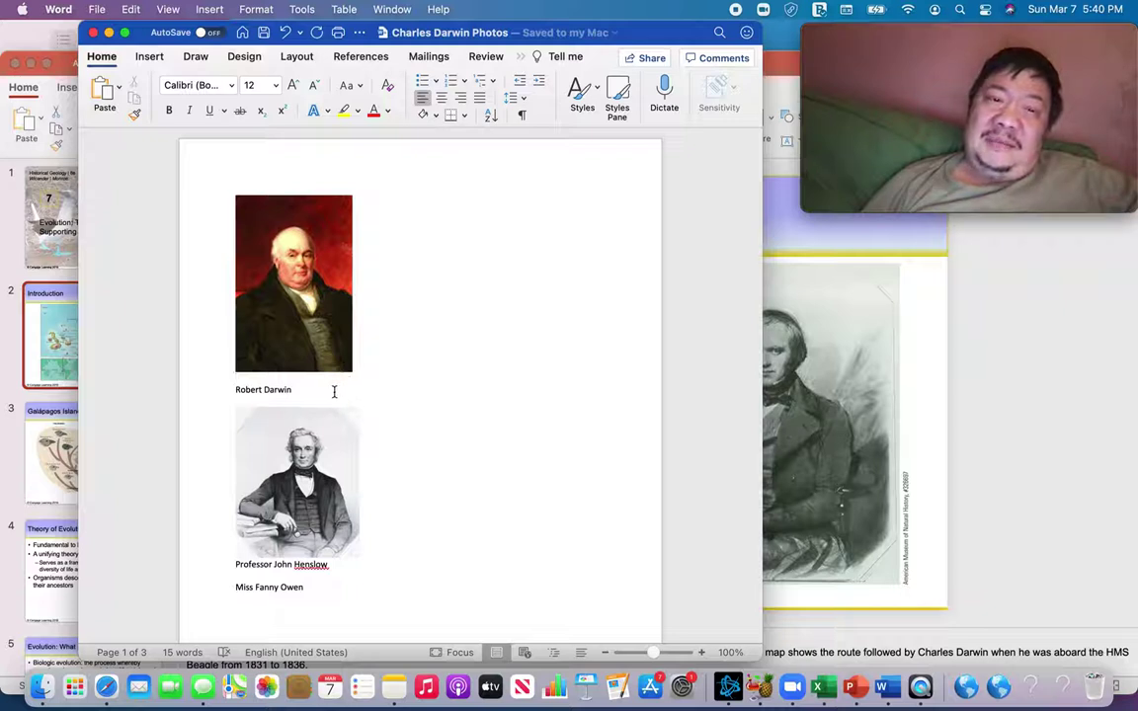
pyautogui.click(332, 392)
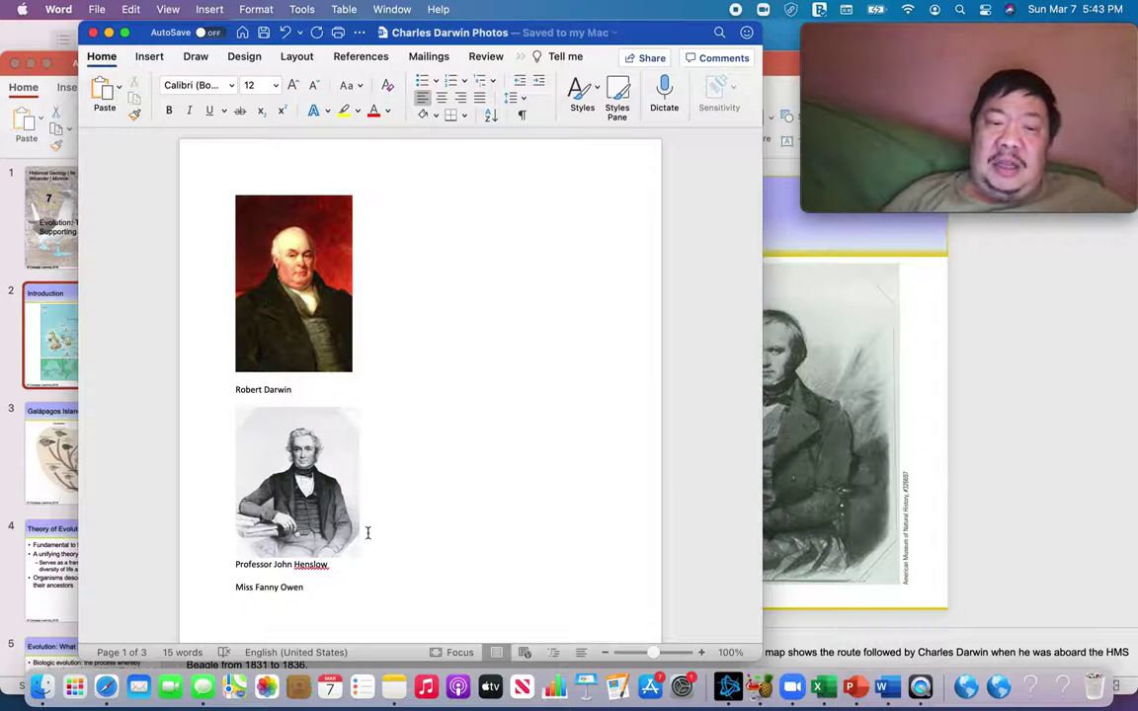
# Click after the Henslow and Fanny Owen captions, then scroll to page 2's Fitzroy and Emma Darwin portraits
pyautogui.click(352, 566)
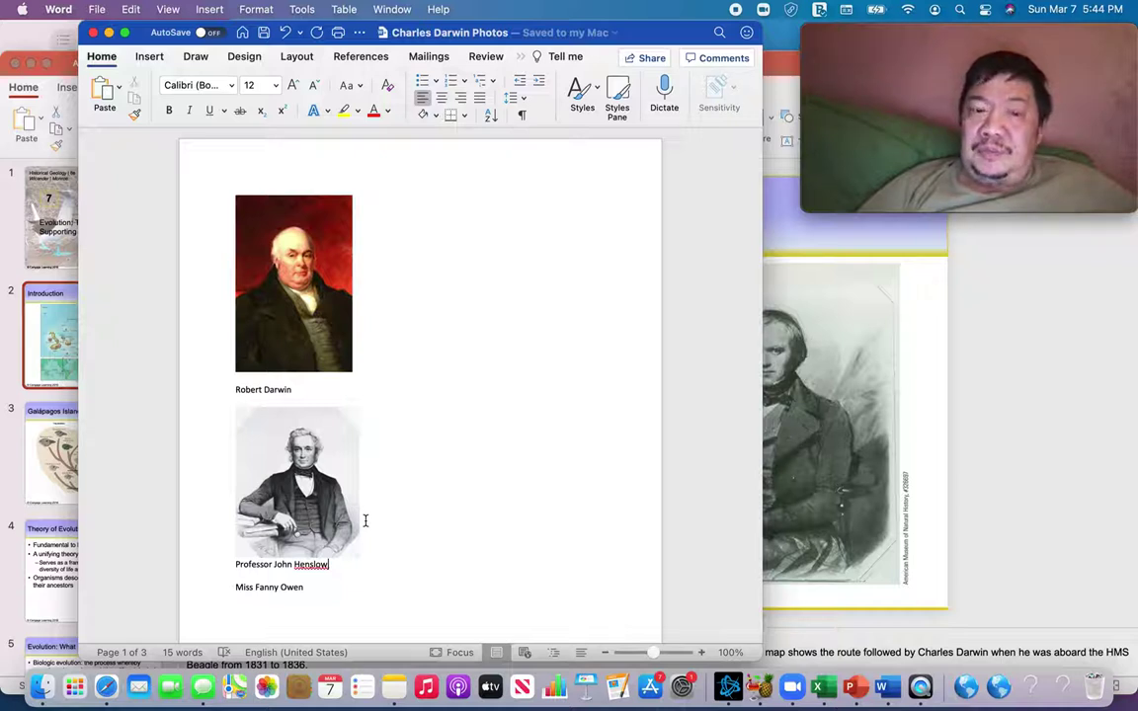
pyautogui.click(351, 608)
pyautogui.scroll(-2, 361, 640)
pyautogui.scroll(-3, 362, 642)
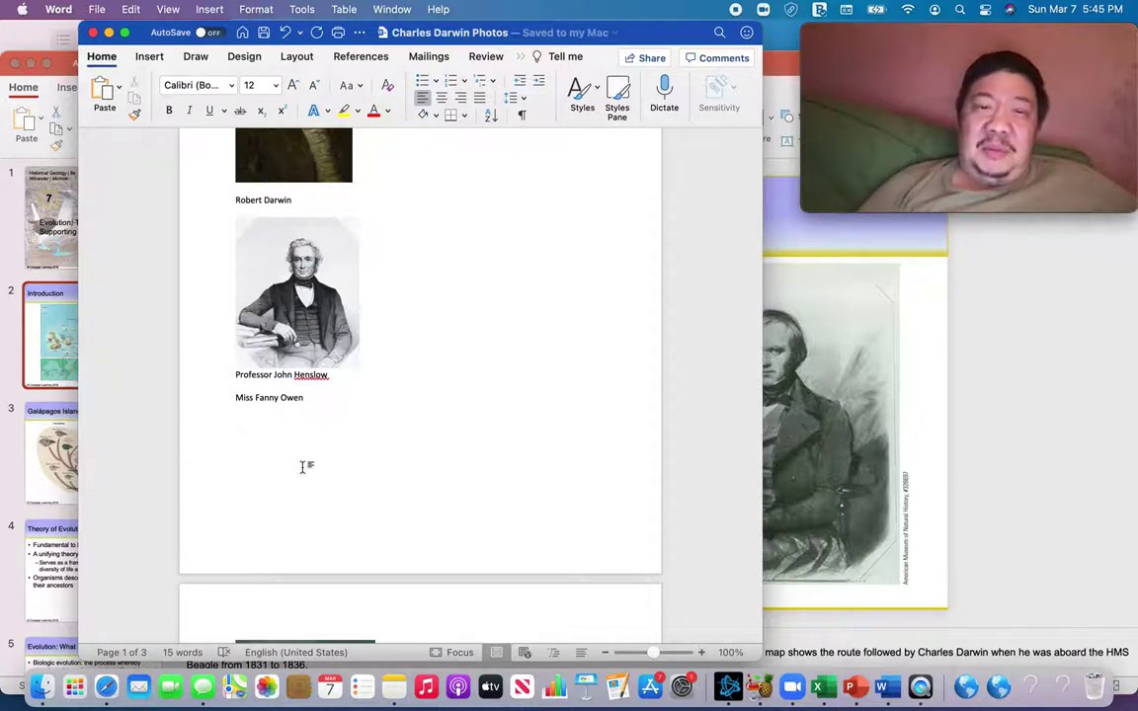
pyautogui.scroll(-3, 432, 610)
pyautogui.scroll(-5, 430, 599)
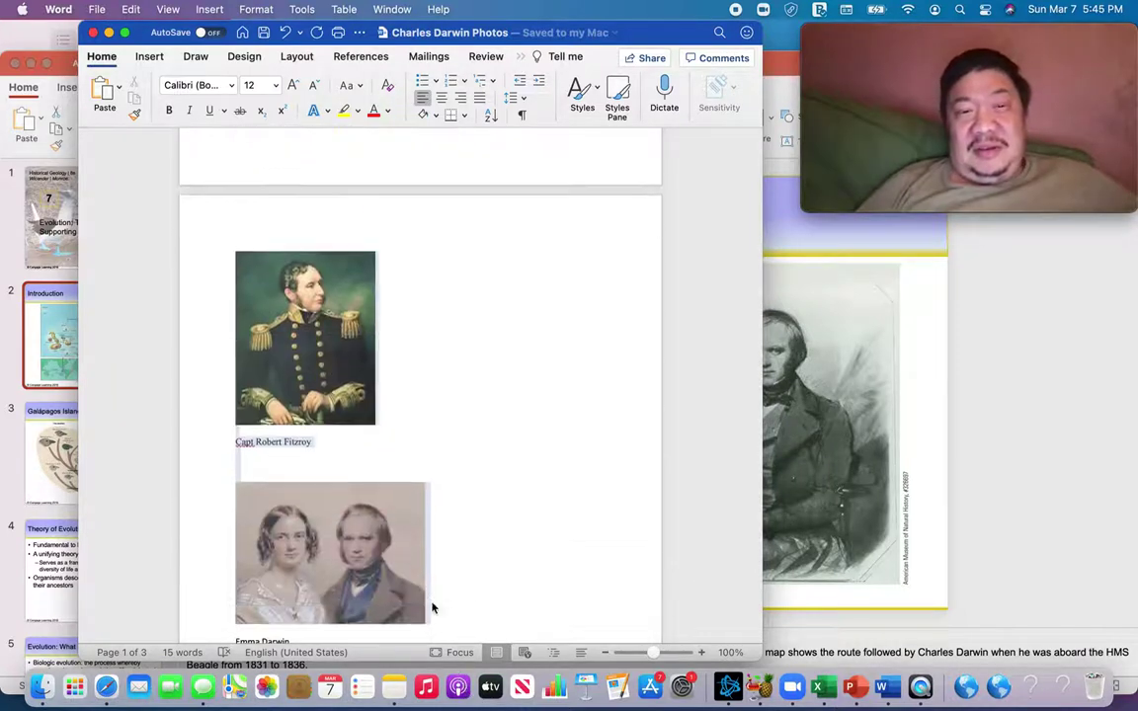
pyautogui.moveTo(430, 600); pyautogui.dragTo(531, 344)
pyautogui.click(531, 344)
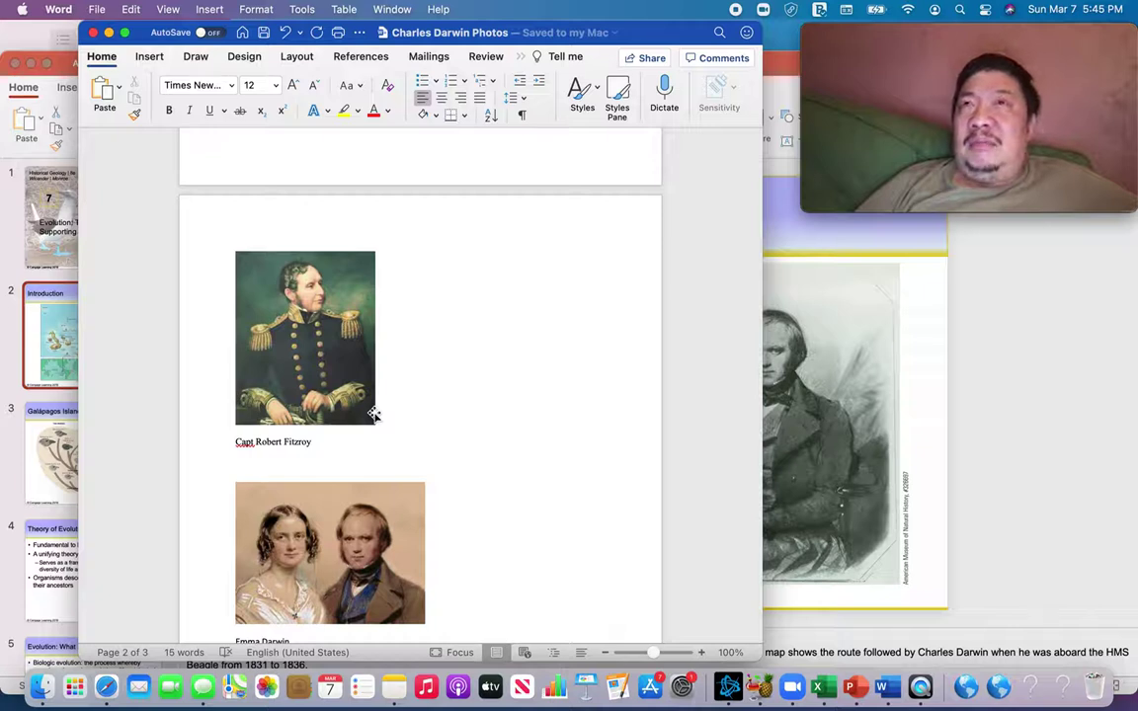
# Type 'HMS Beagle' on a new line under the Capt Robert Fitzroy caption
pyautogui.click(330, 446)
pyautogui.write('HMS ')
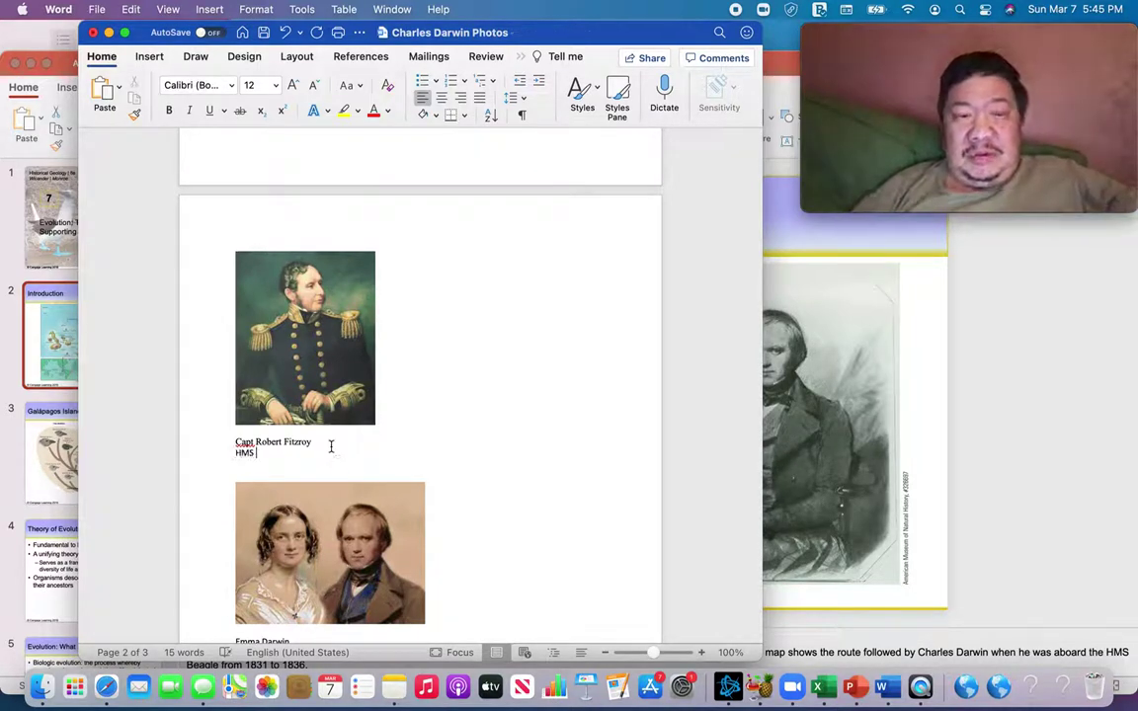
pyautogui.write('Beagle')
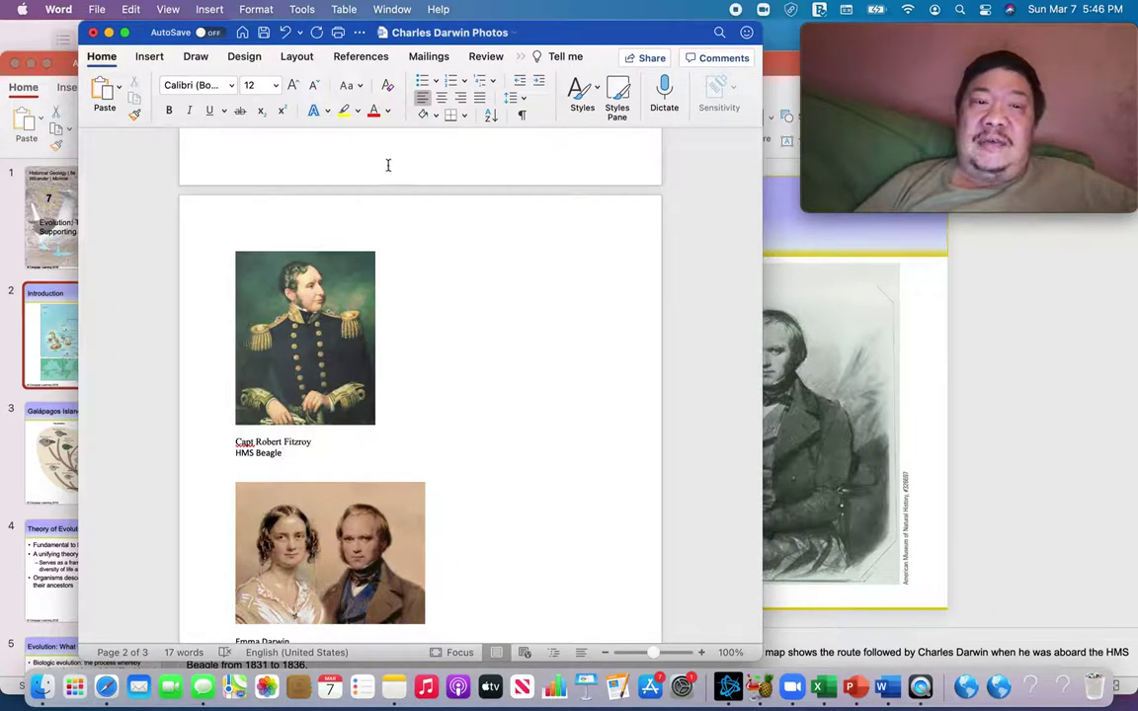
# Review and deselect the captions, then bring PowerPoint's Introduction slide in front
pyautogui.scroll(5, 372, 149)
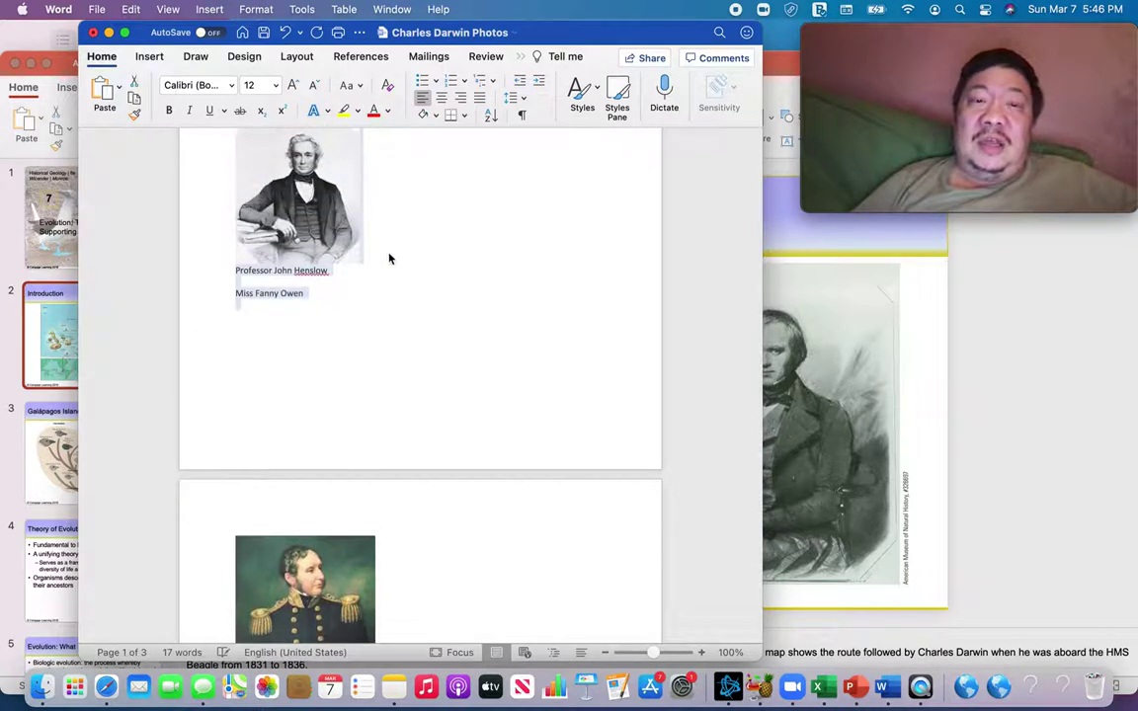
pyautogui.click(390, 259)
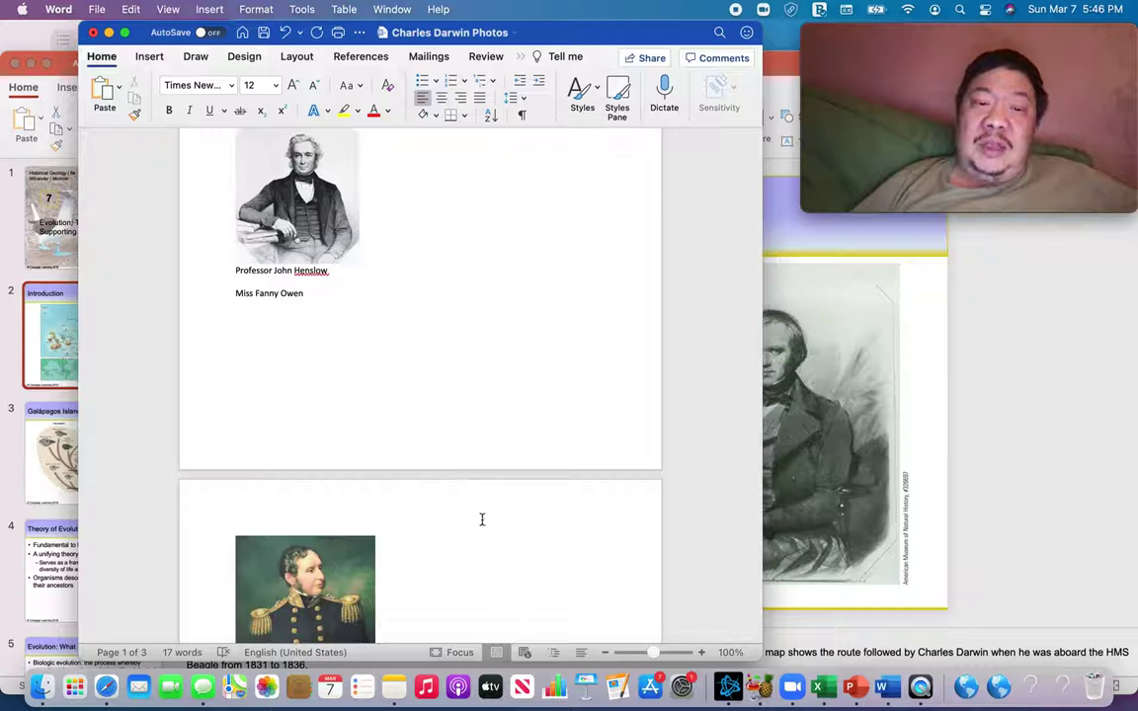
pyautogui.scroll(-1, 504, 603)
pyautogui.moveTo(518, 650); pyautogui.dragTo(482, 485)
pyautogui.click(482, 485)
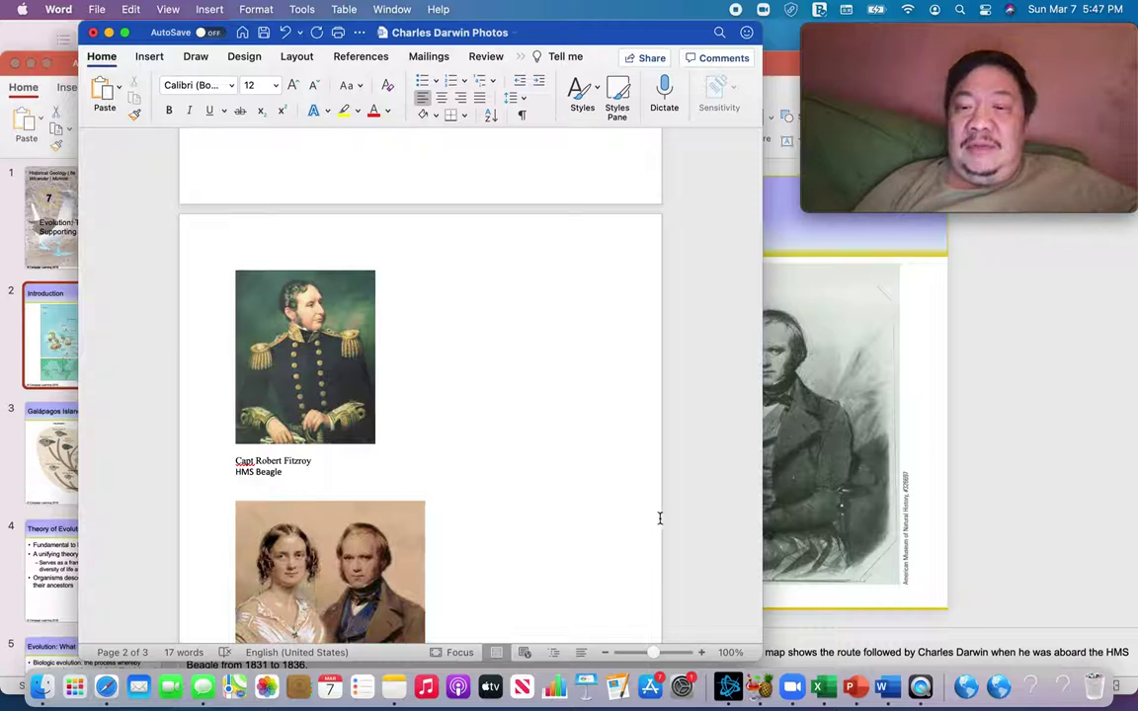
pyautogui.click(997, 618)
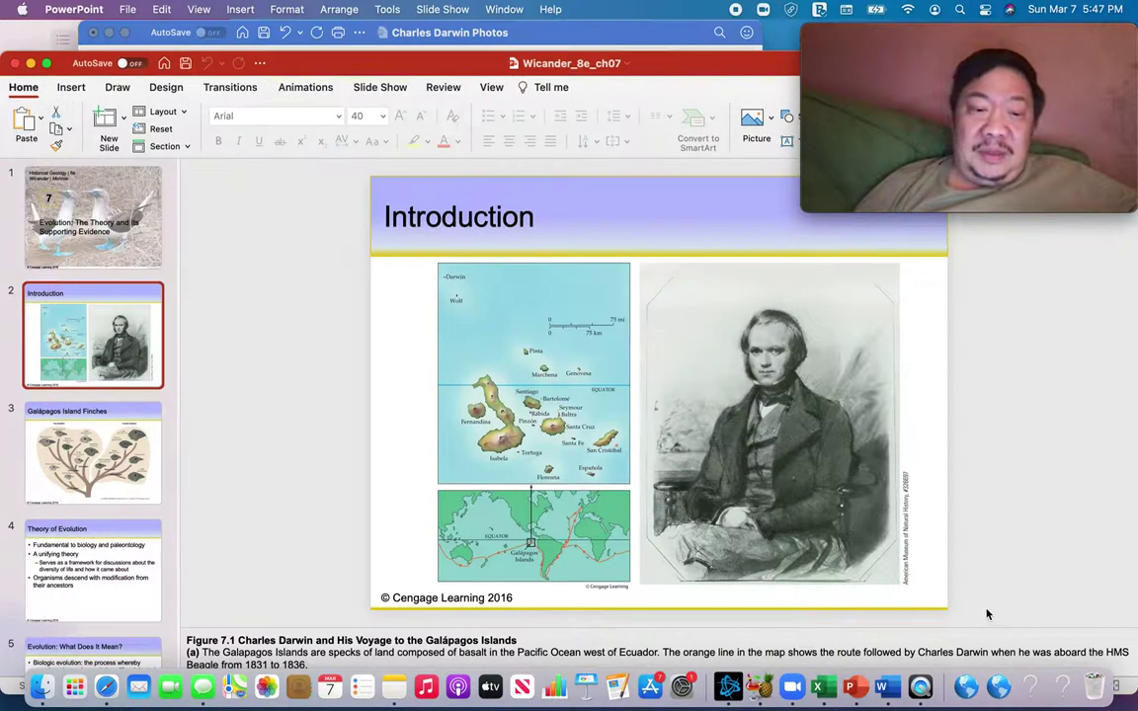
# Briefly bring the Word photos document forward, then return PowerPoint's Introduction slide to the front
pyautogui.click(536, 34)
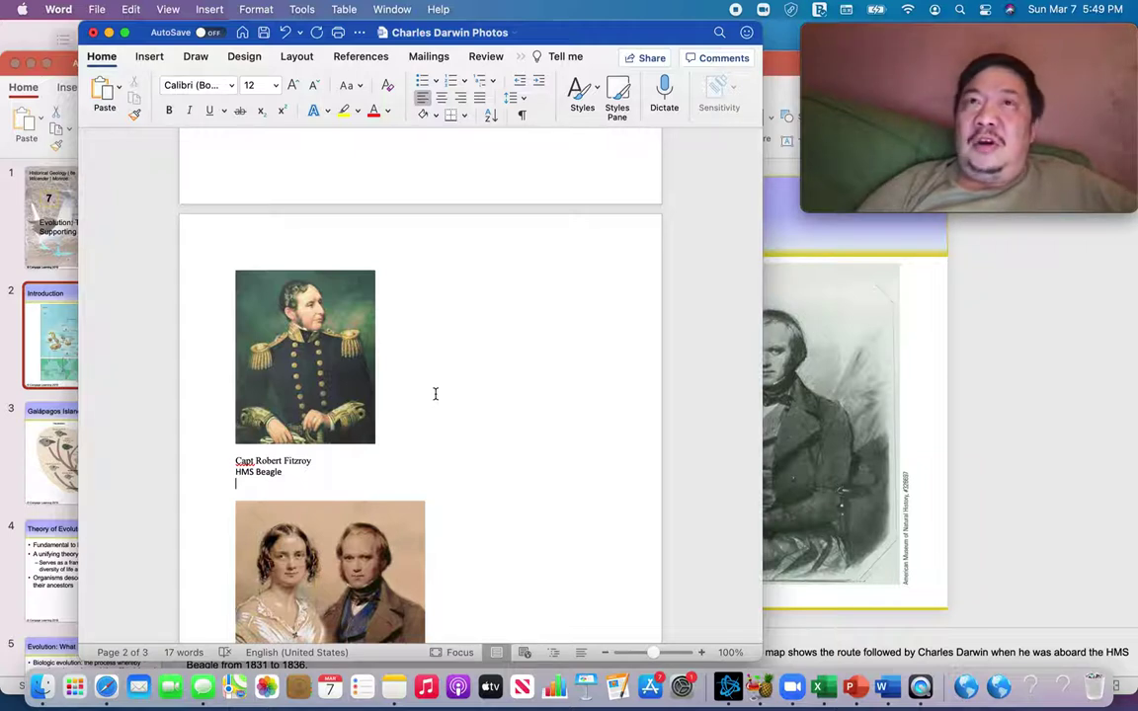
pyautogui.click(40, 338)
# Select the Galápagos map, reposition the lecture window, and maximize it to fill the screen
pyautogui.click(529, 539)
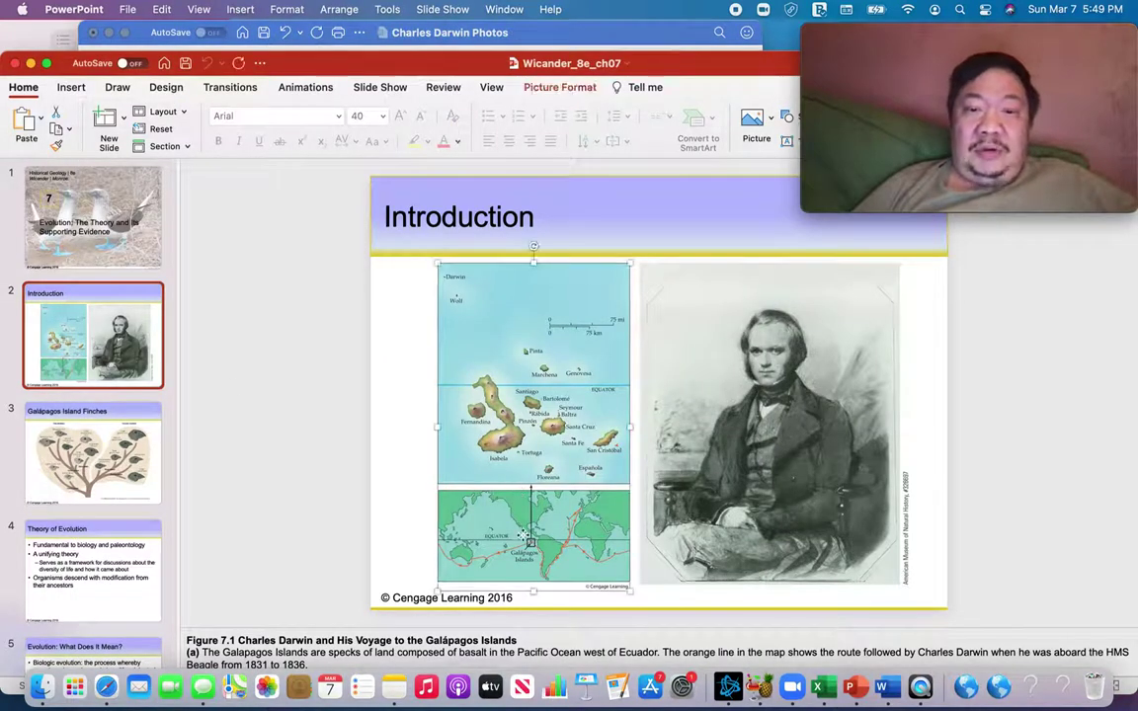
pyautogui.moveTo(656, 62); pyautogui.dragTo(505, 7)
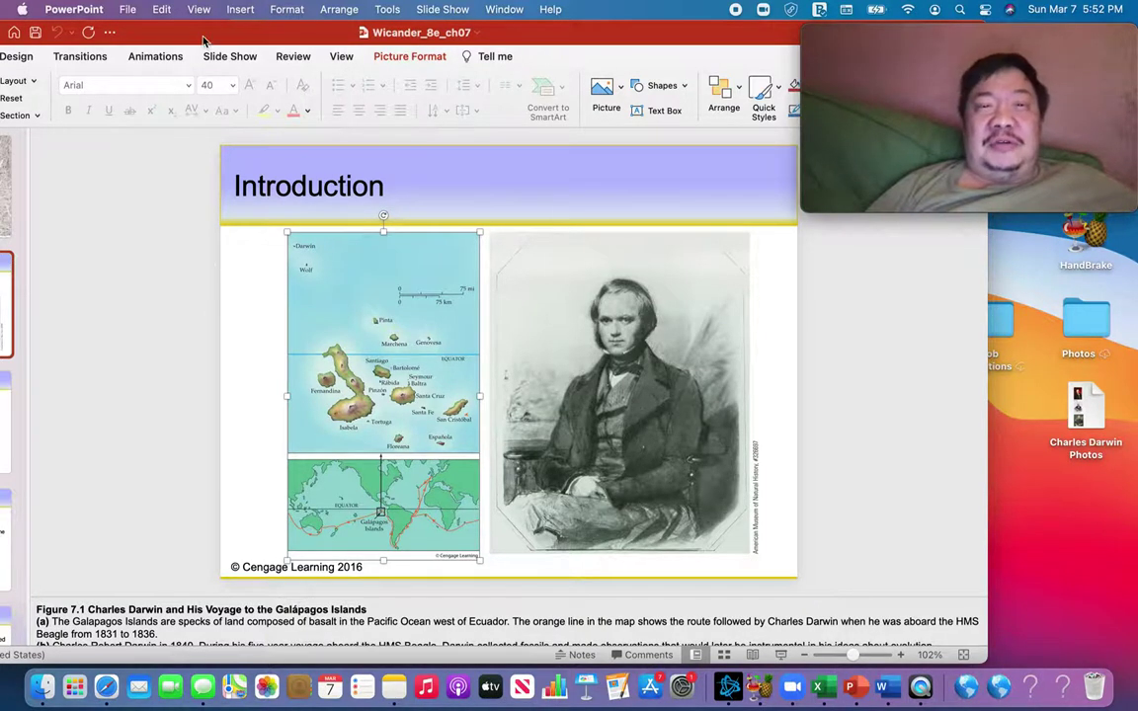
pyautogui.moveTo(184, 34); pyautogui.dragTo(373, 35)
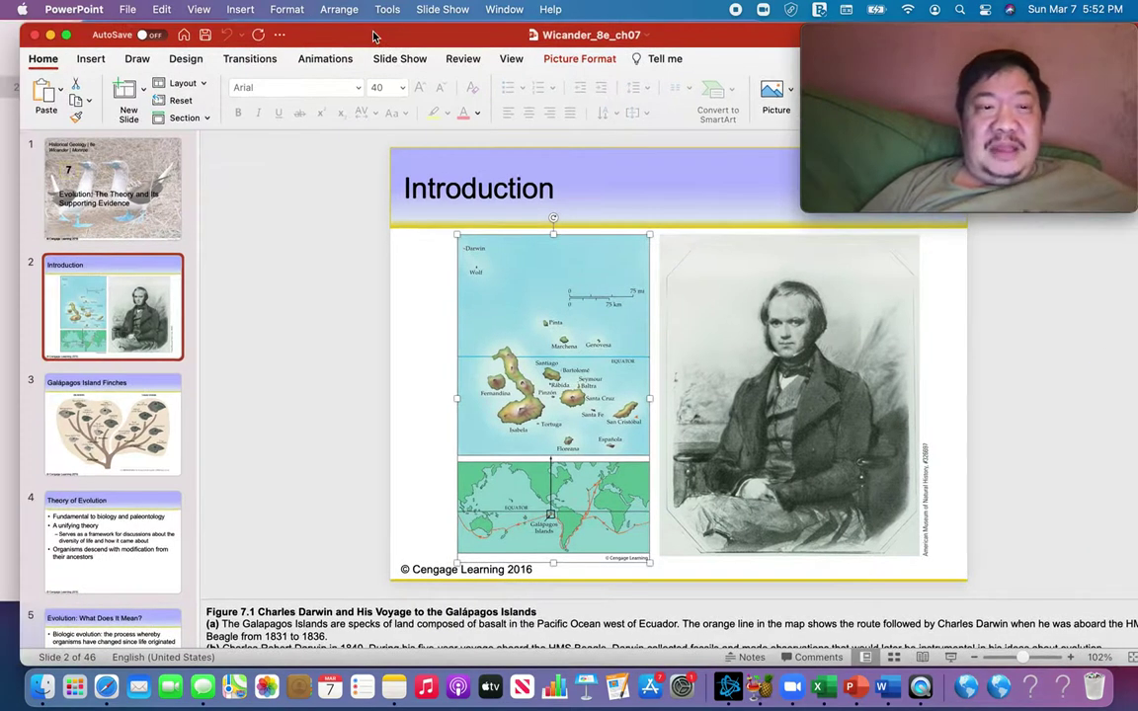
pyautogui.click(85, 319)
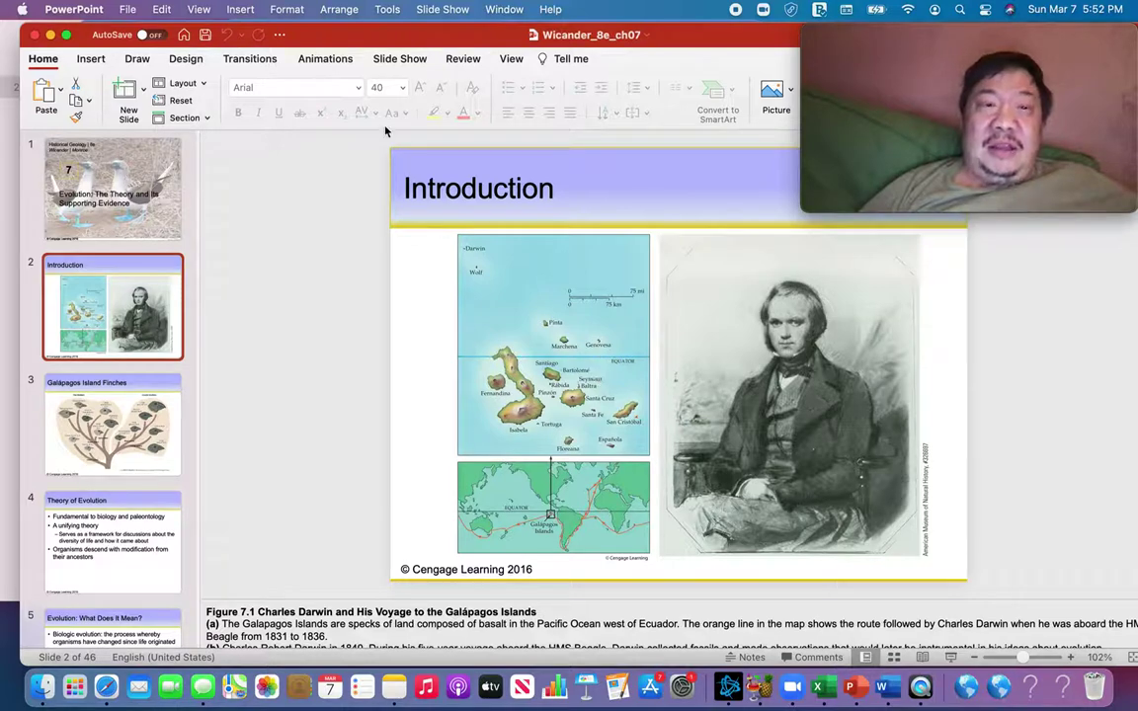
pyautogui.moveTo(324, 35); pyautogui.dragTo(499, 593)
pyautogui.doubleClick(499, 585)
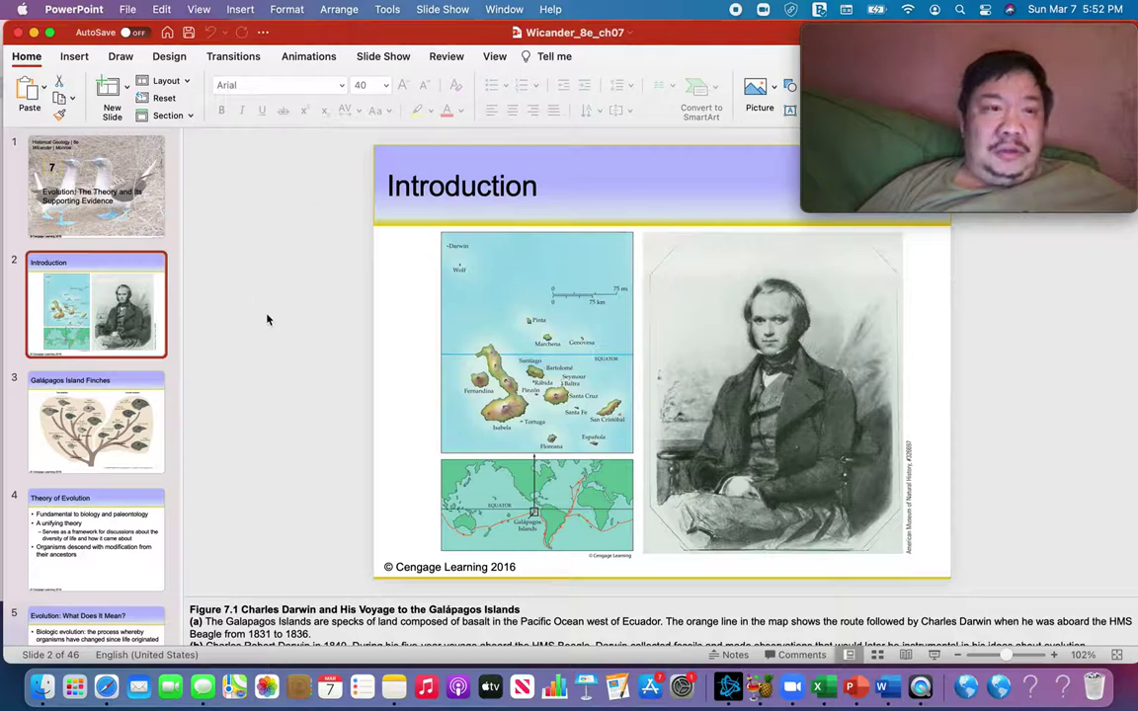
# Open google.com/images in Safari
pyautogui.click(106, 689)
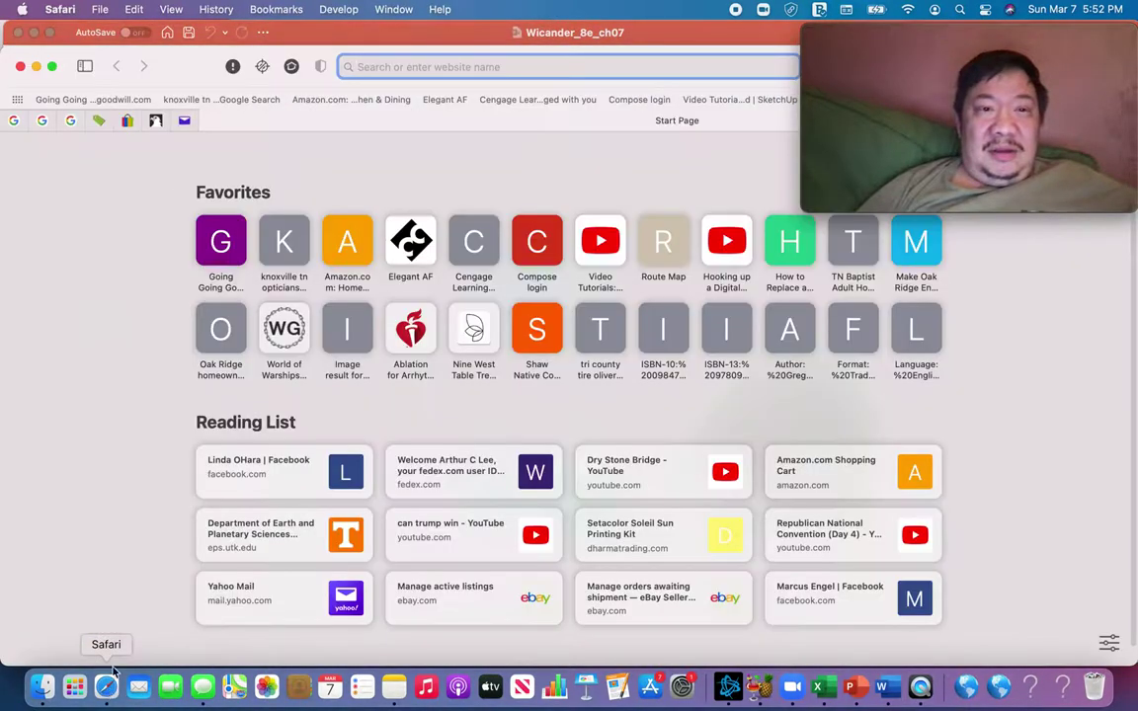
pyautogui.write('google.com')
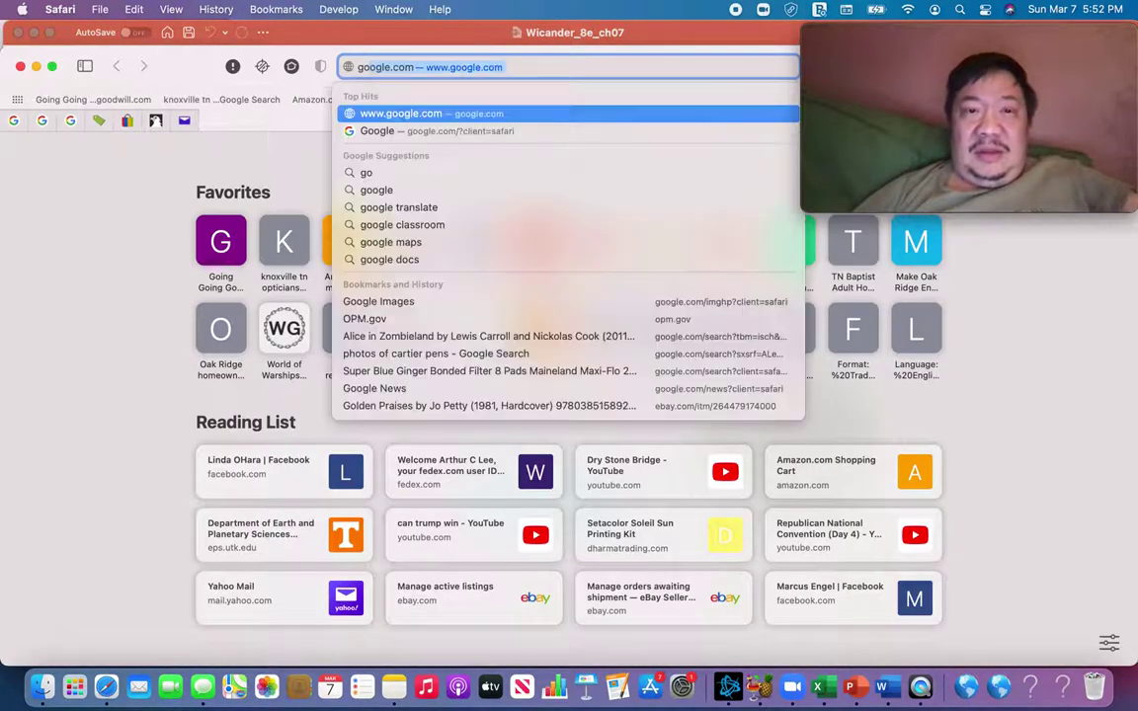
pyautogui.write('/images')
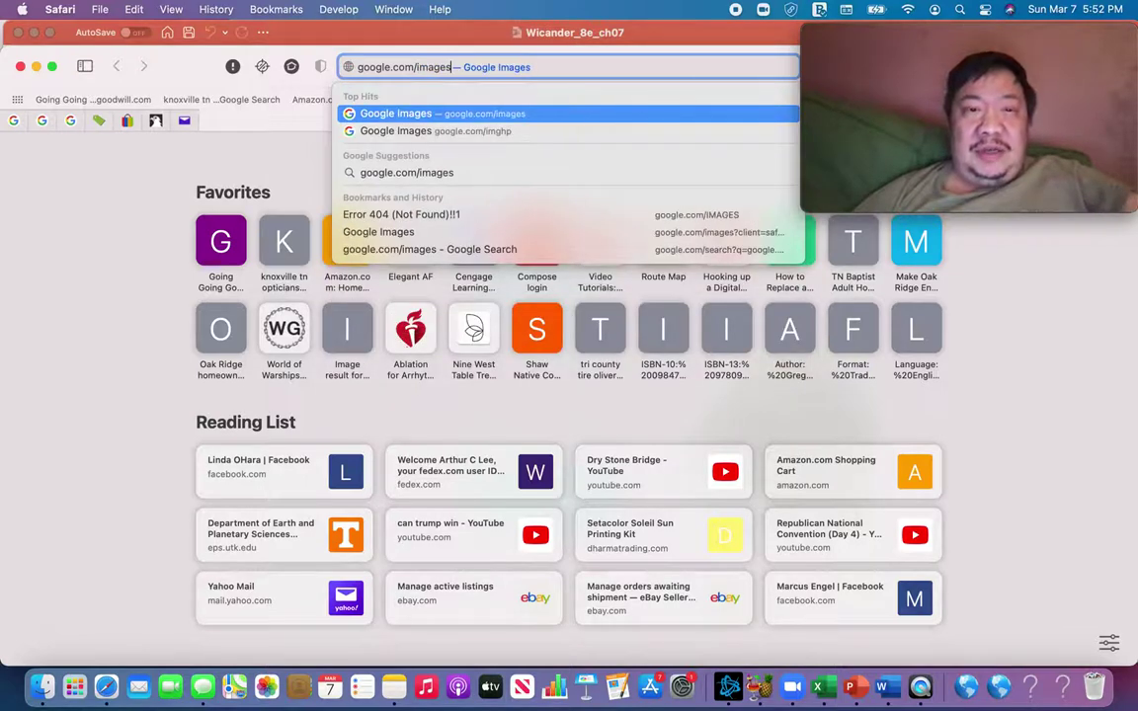
pyautogui.press('Return')
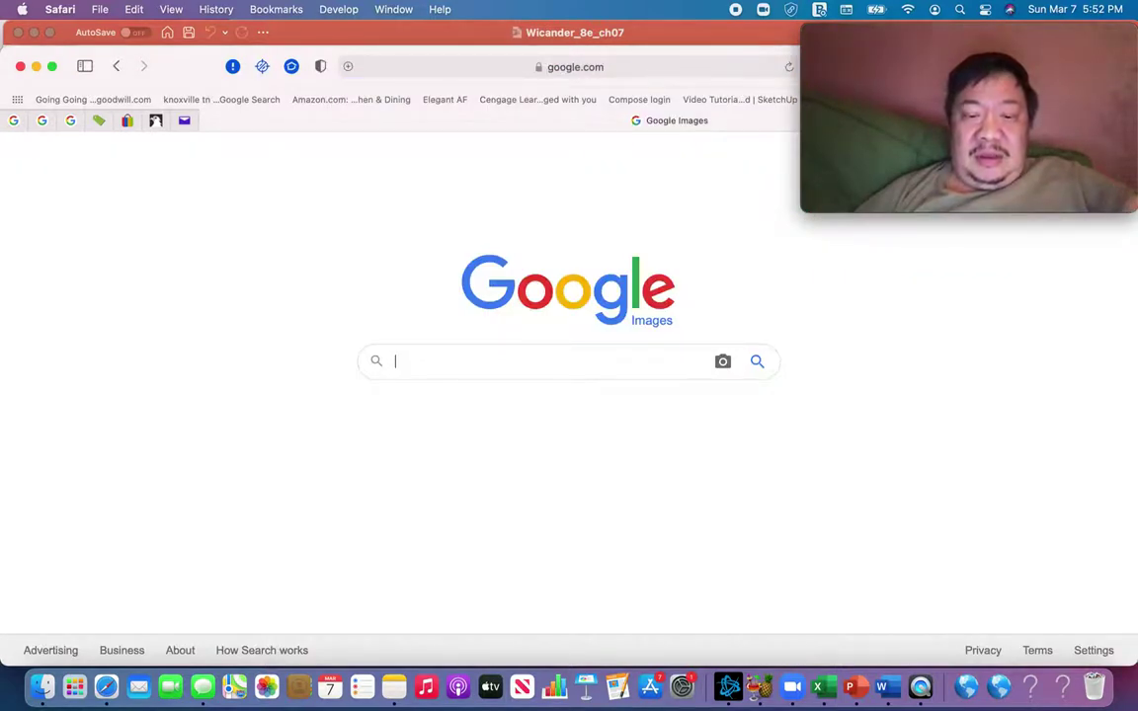
# Search Google Images for 'galapogos finches', browse the results, and preview the finch beak drawing
pyautogui.write('galapogos')
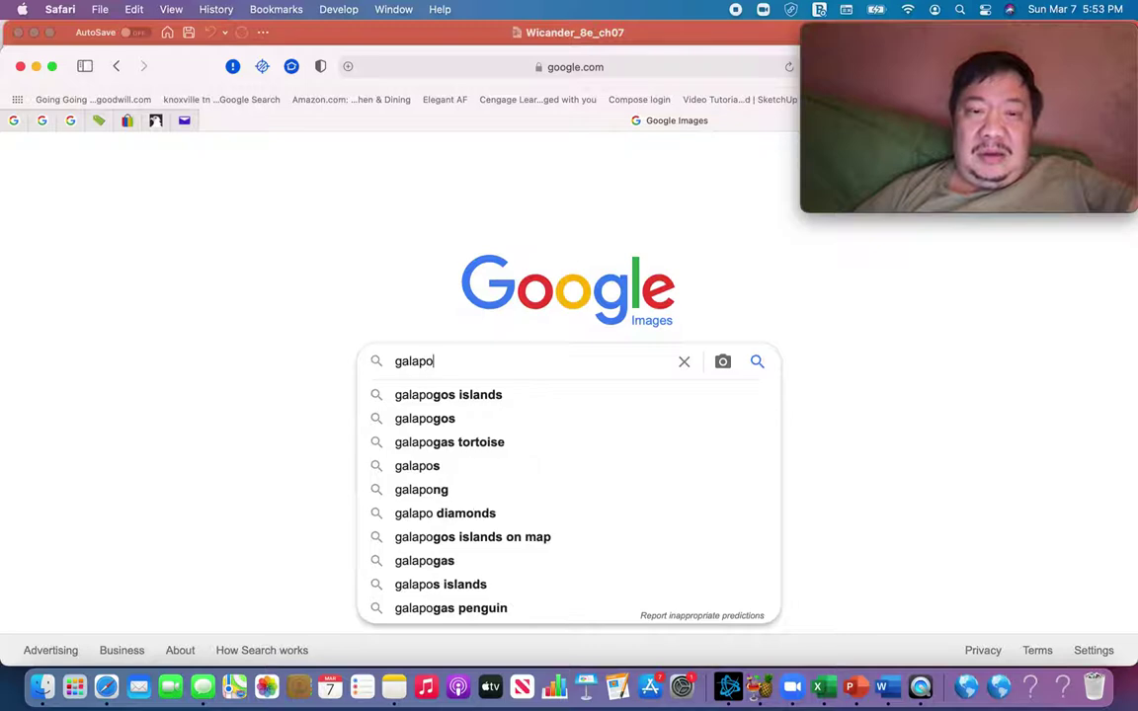
pyautogui.write(' finches')
pyautogui.press('Return')
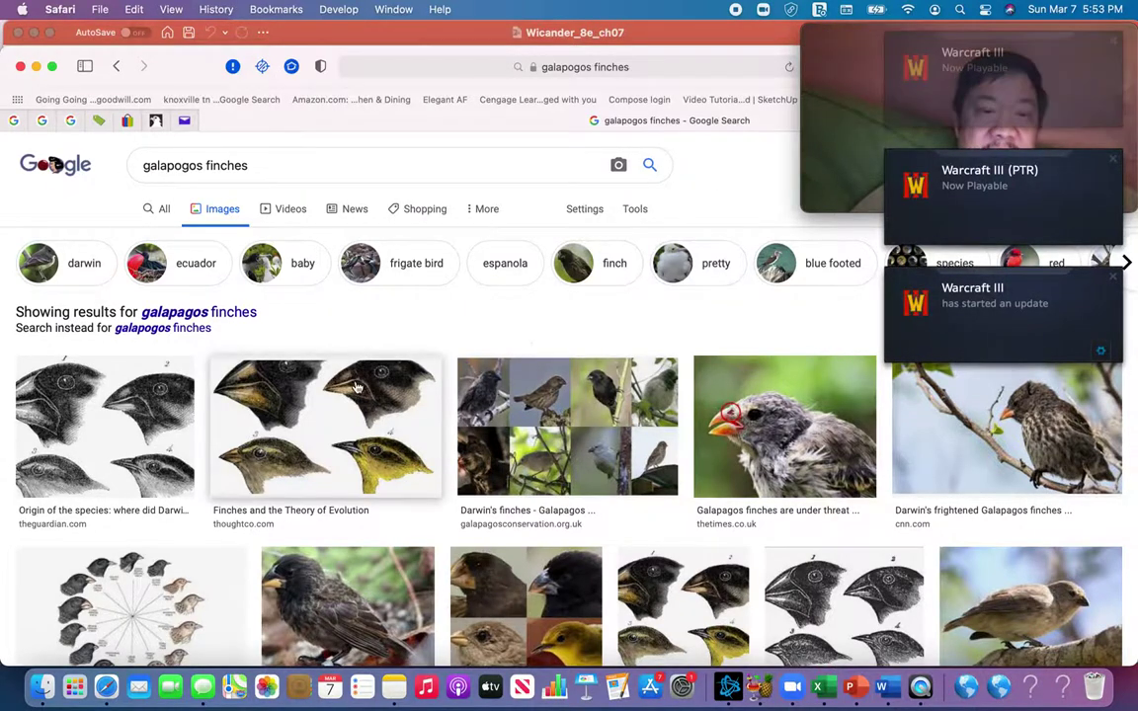
pyautogui.scroll(-5, 546, 278)
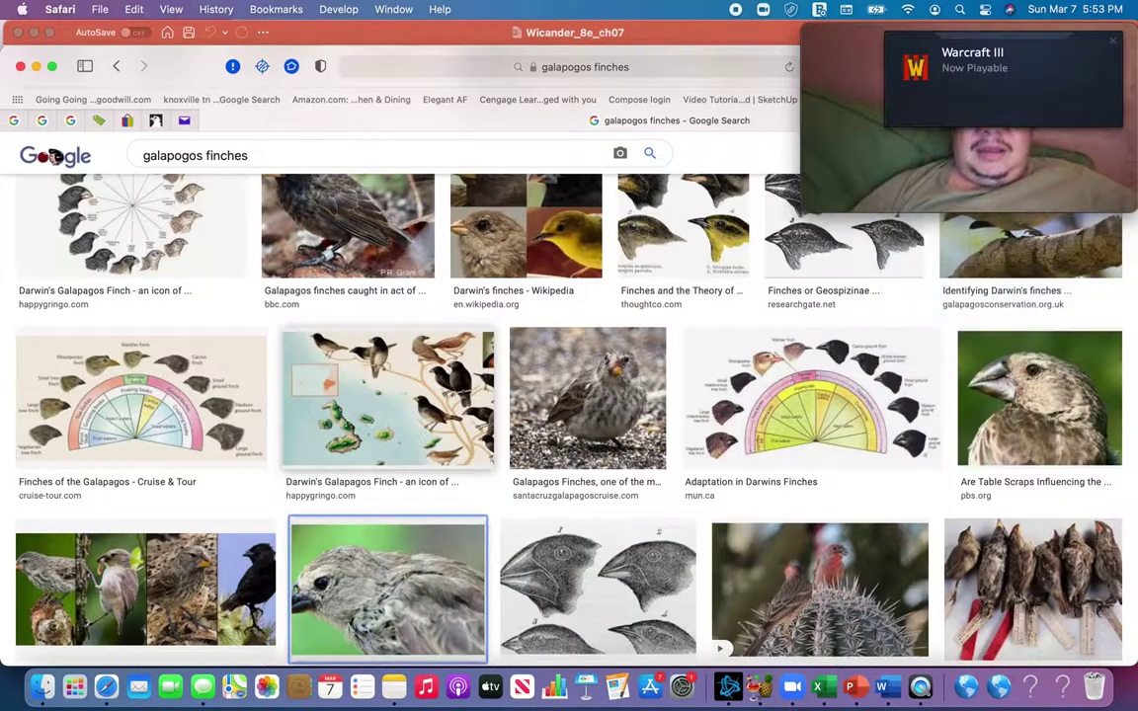
pyautogui.scroll(-4, 434, 398)
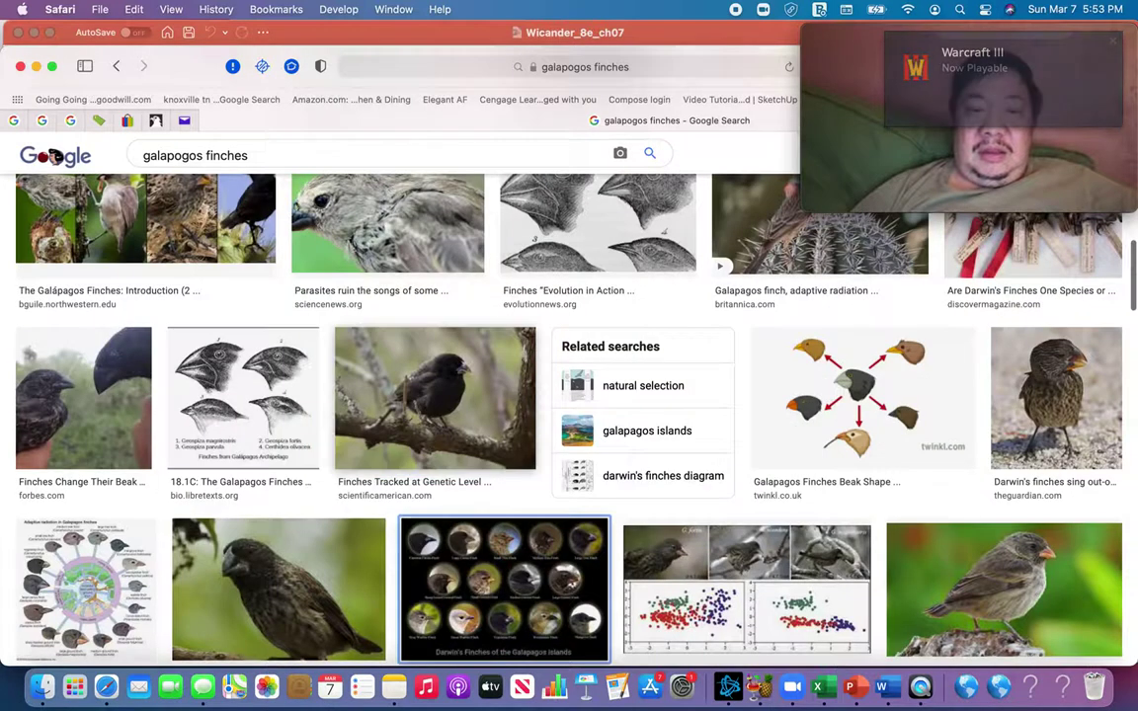
pyautogui.scroll(-6, 414, 494)
pyautogui.scroll(-4, 568, 264)
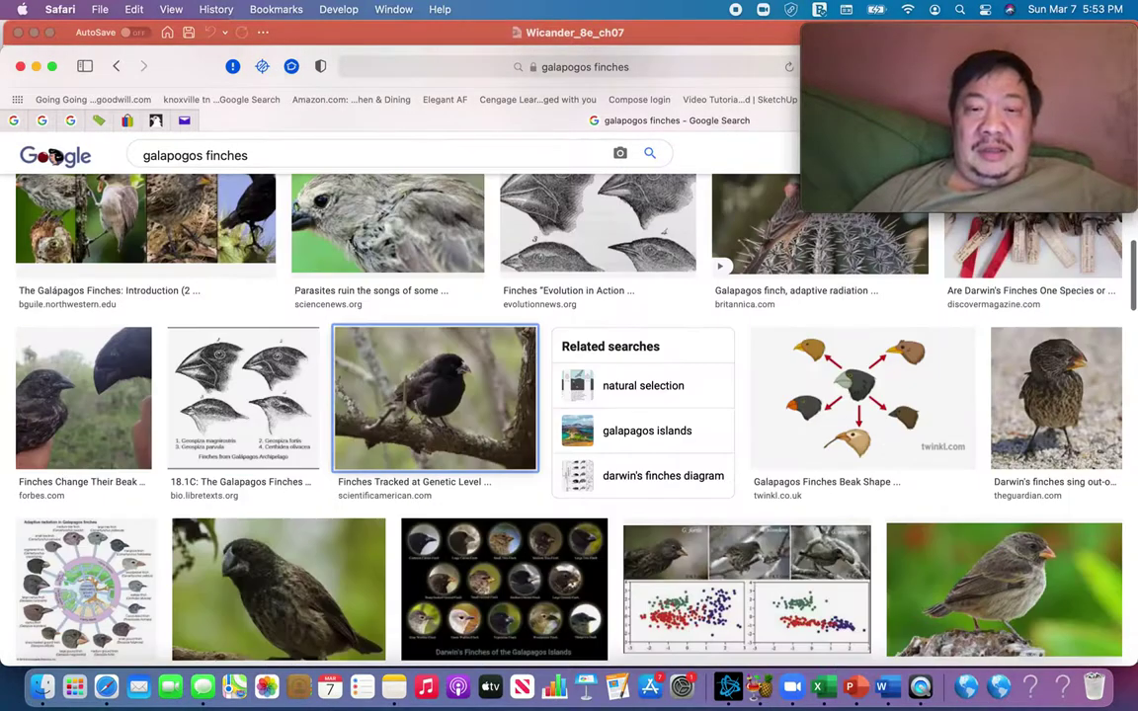
pyautogui.click(568, 265)
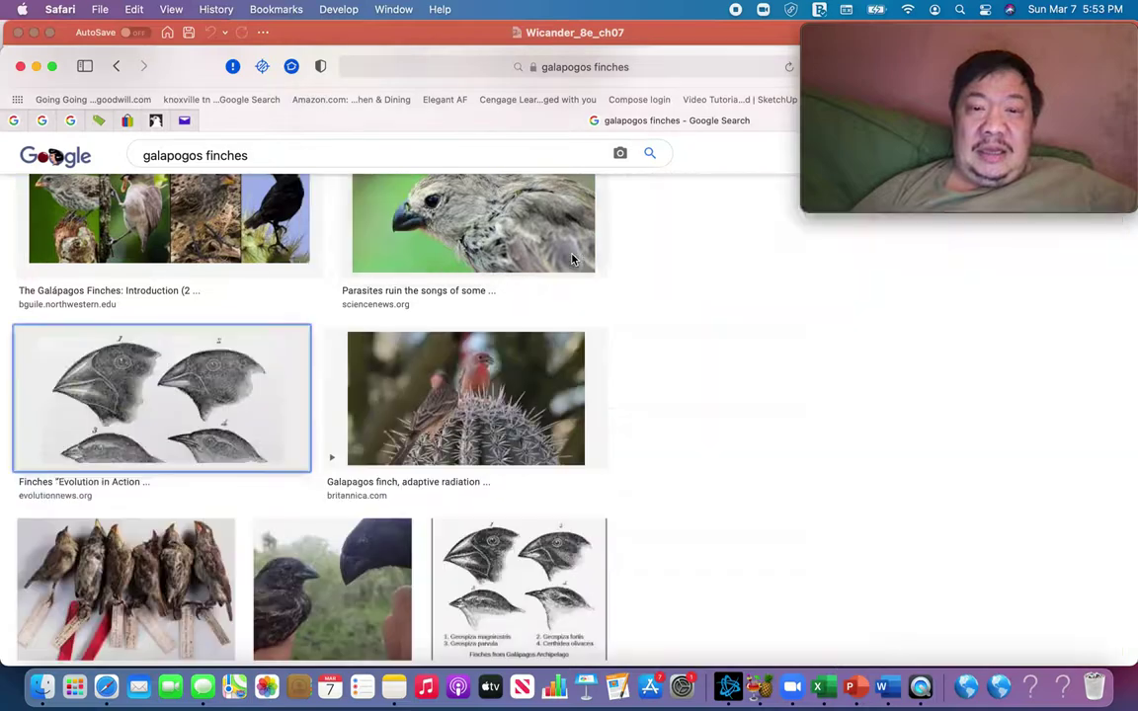
pyautogui.click(670, 41)
pyautogui.doubleClick(671, 42)
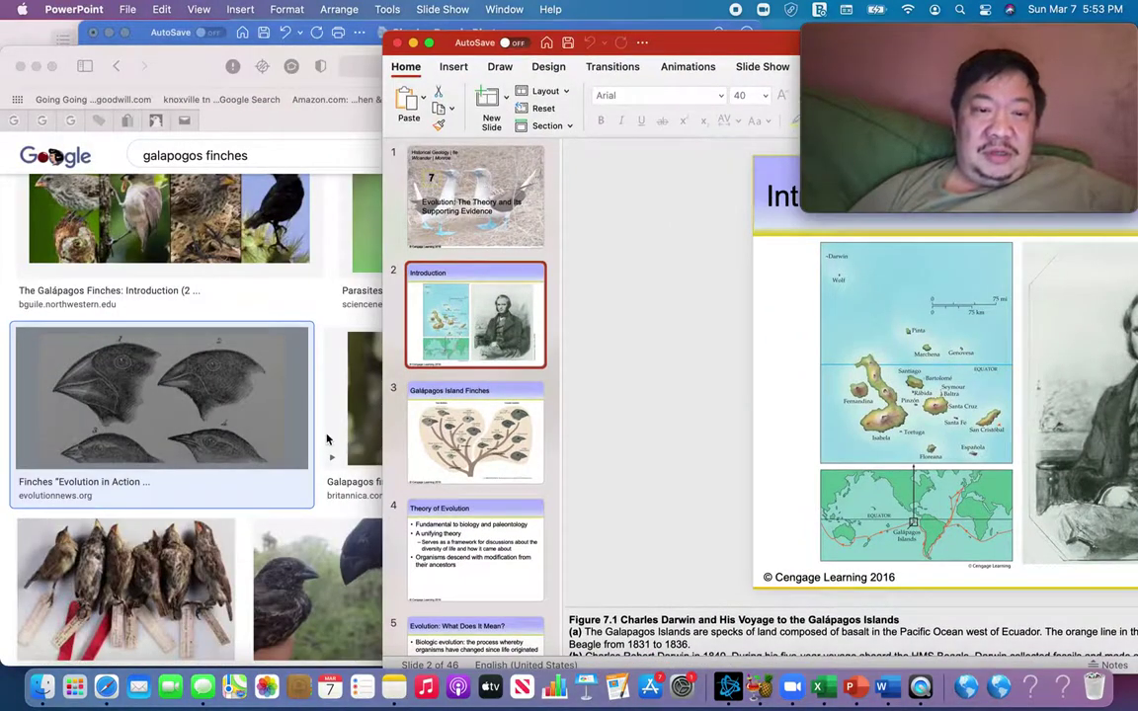
pyautogui.click(325, 436)
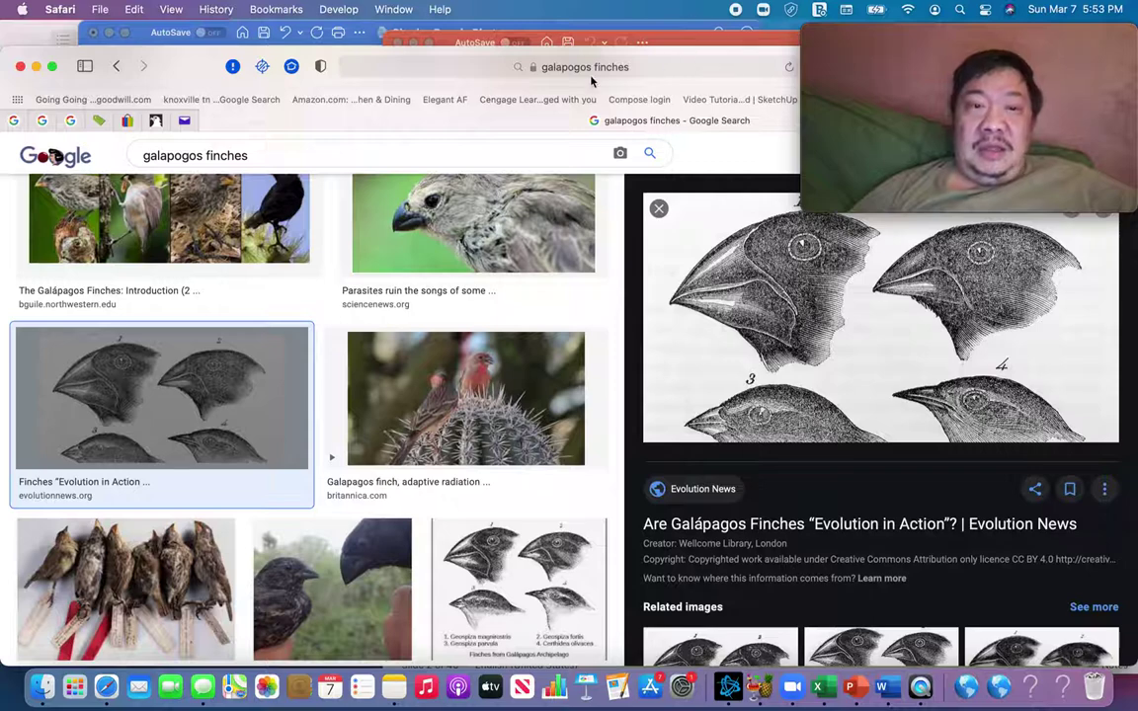
pyautogui.moveTo(161, 54); pyautogui.dragTo(0, 84)
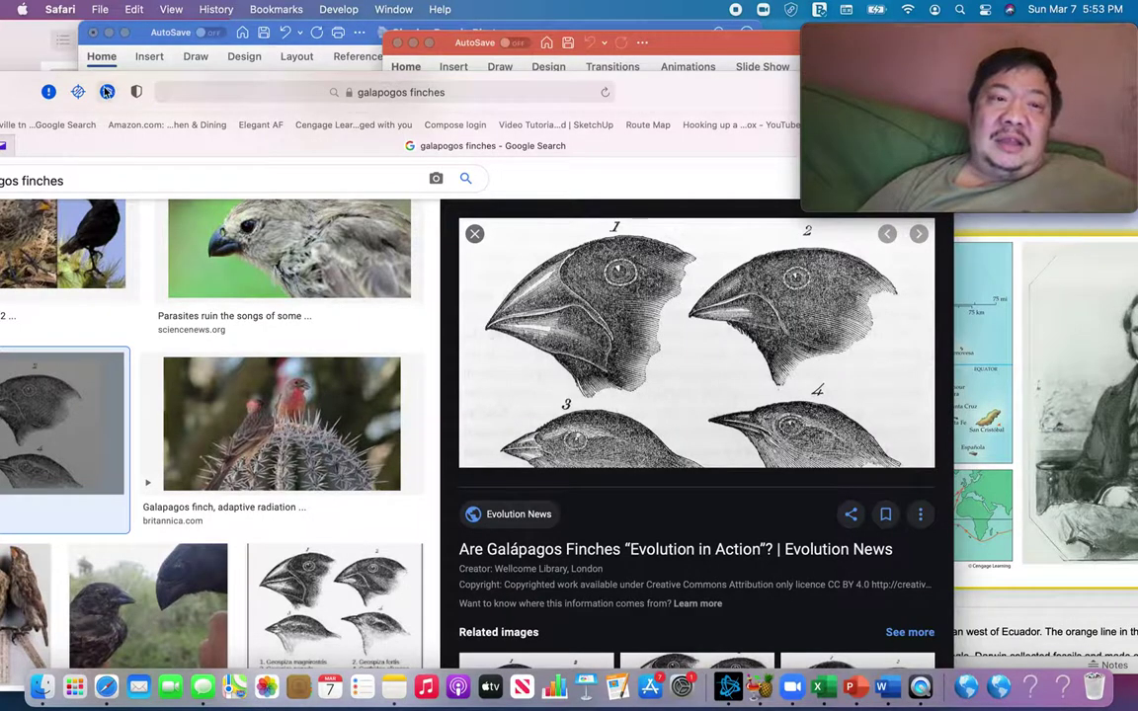
pyautogui.moveTo(22, 91); pyautogui.dragTo(195, 64)
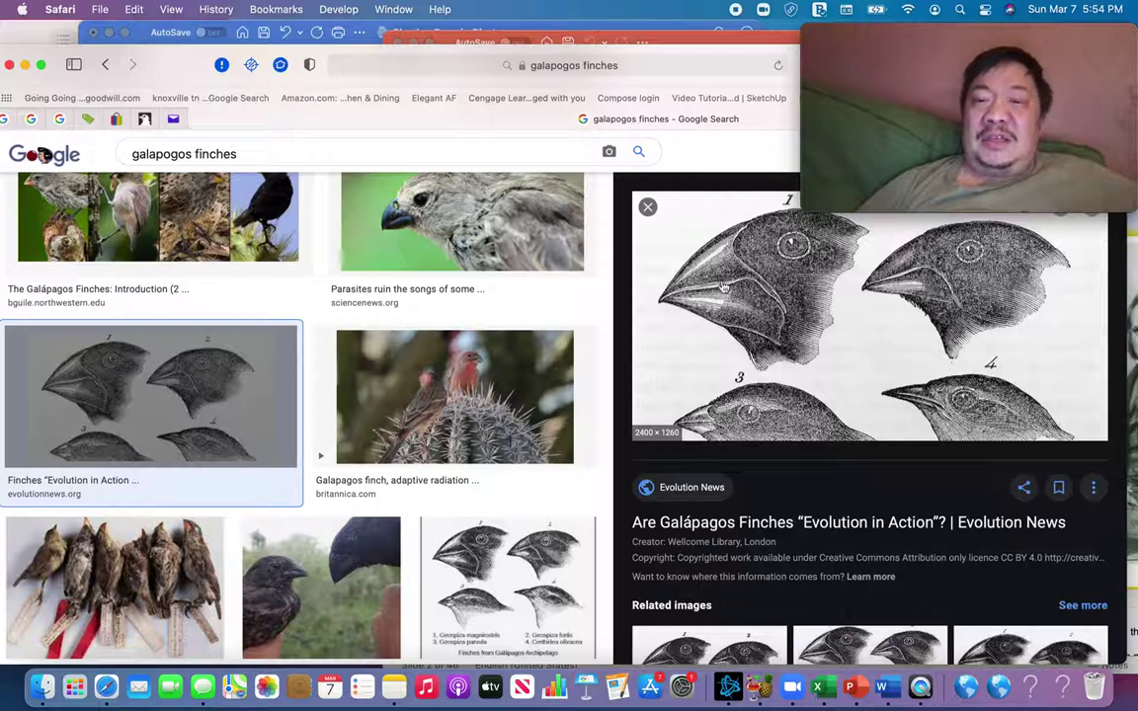
pyautogui.moveTo(175, 66); pyautogui.dragTo(173, 8)
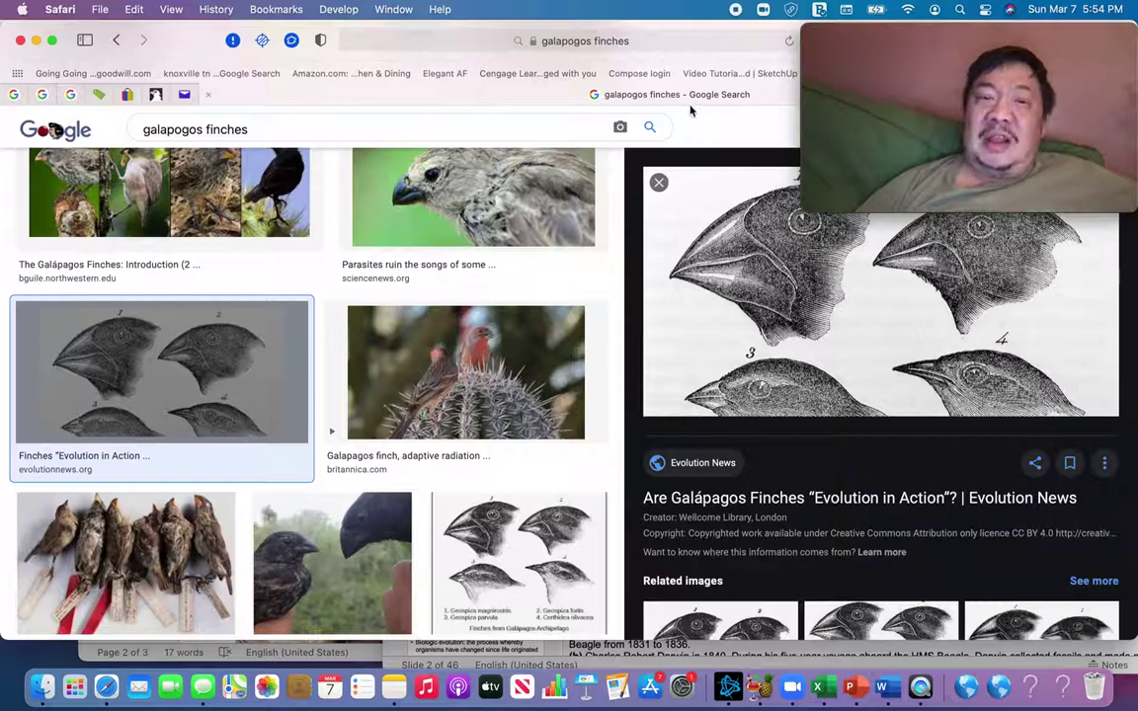
pyautogui.moveTo(160, 40); pyautogui.dragTo(2, 93)
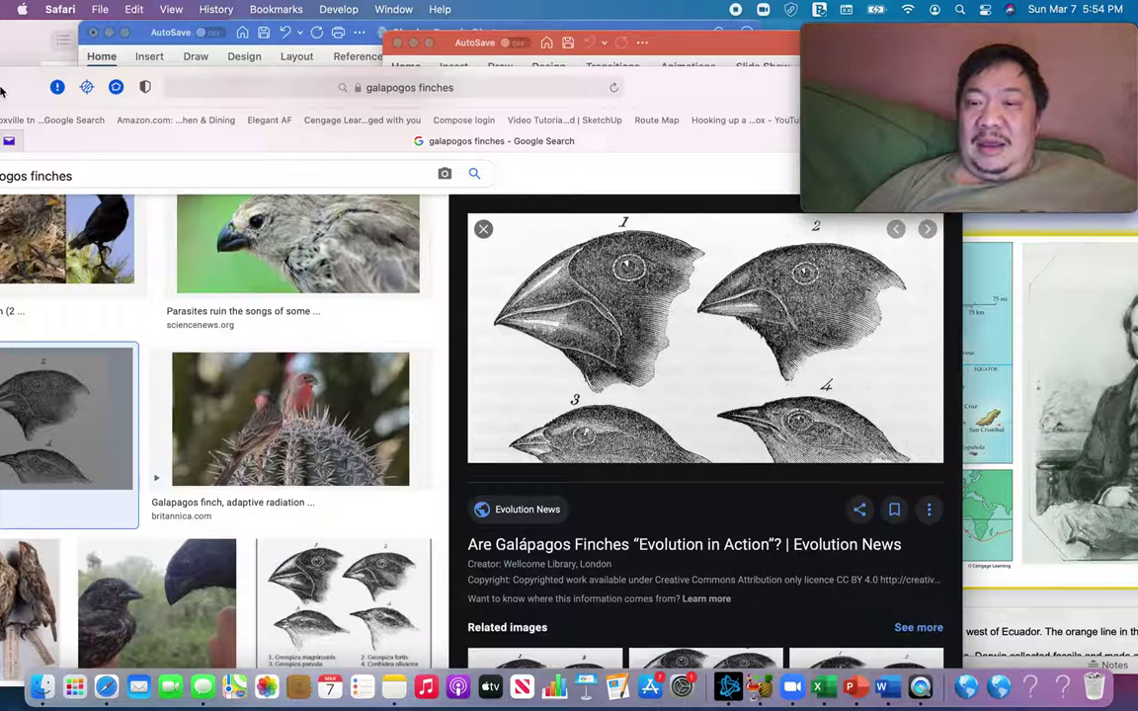
pyautogui.click(975, 398)
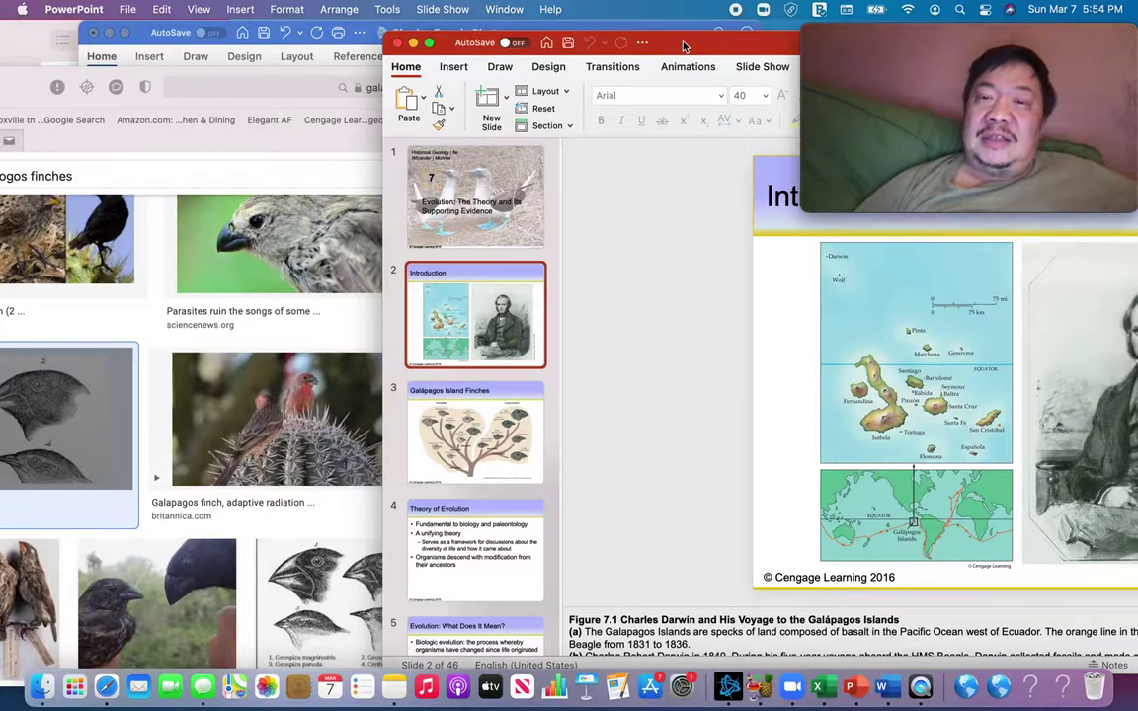
# Zoom the Introduction slide window, restore it, and bring the finch image results back in front
pyautogui.doubleClick(614, 37)
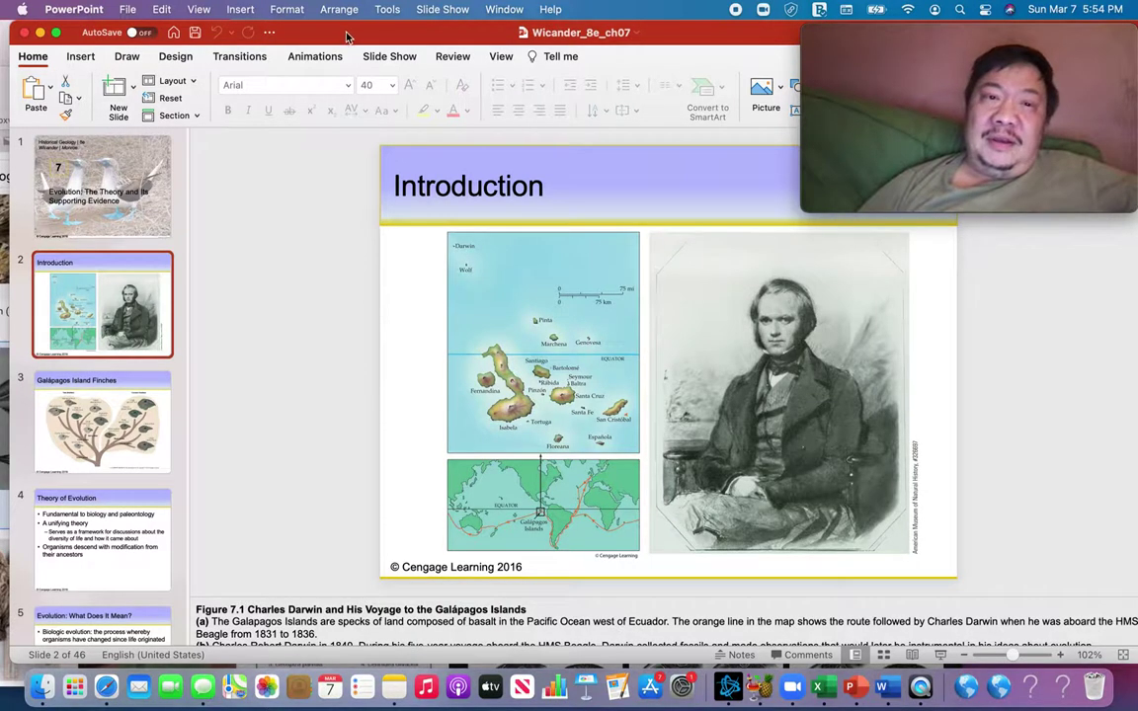
pyautogui.doubleClick(313, 34)
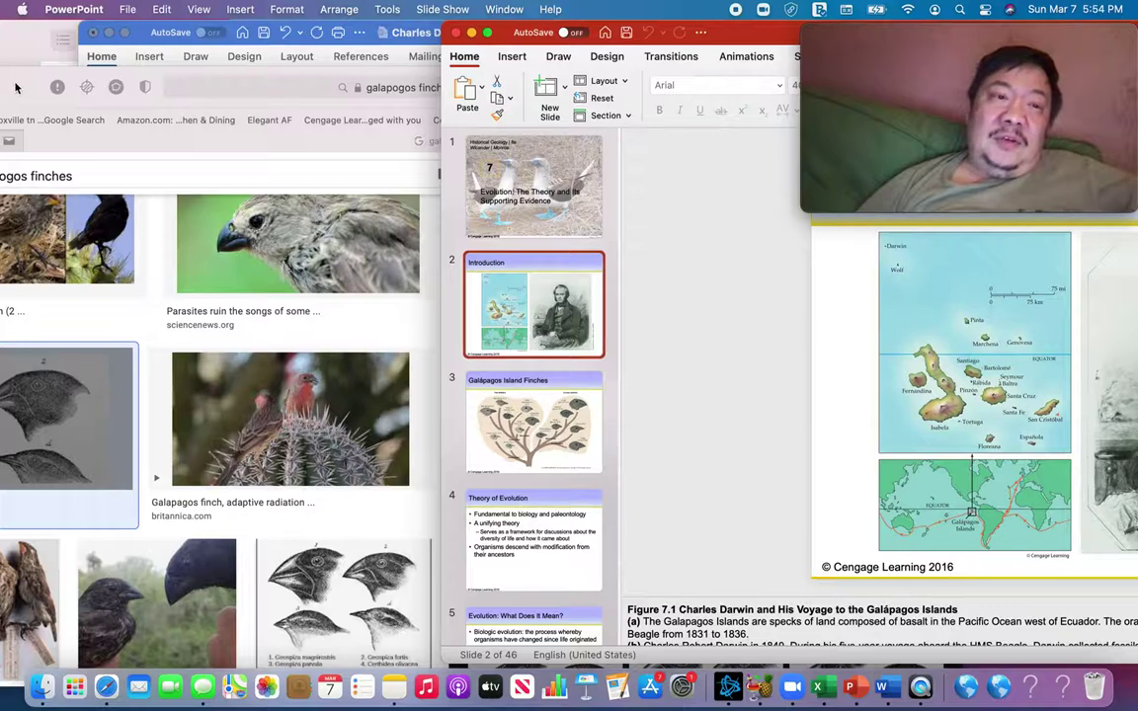
pyautogui.moveTo(15, 88); pyautogui.dragTo(318, 55)
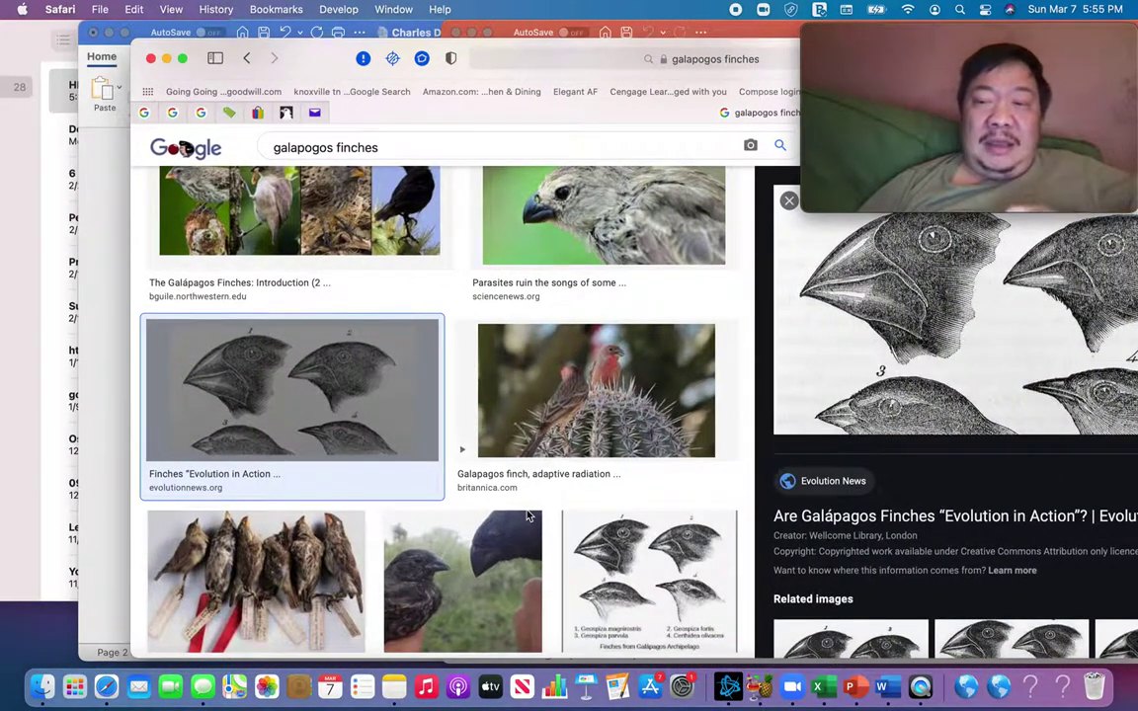
# Move the Safari finch preview aside and bring the Introduction slide window forward on the left
pyautogui.moveTo(322, 54); pyautogui.dragTo(7, 36)
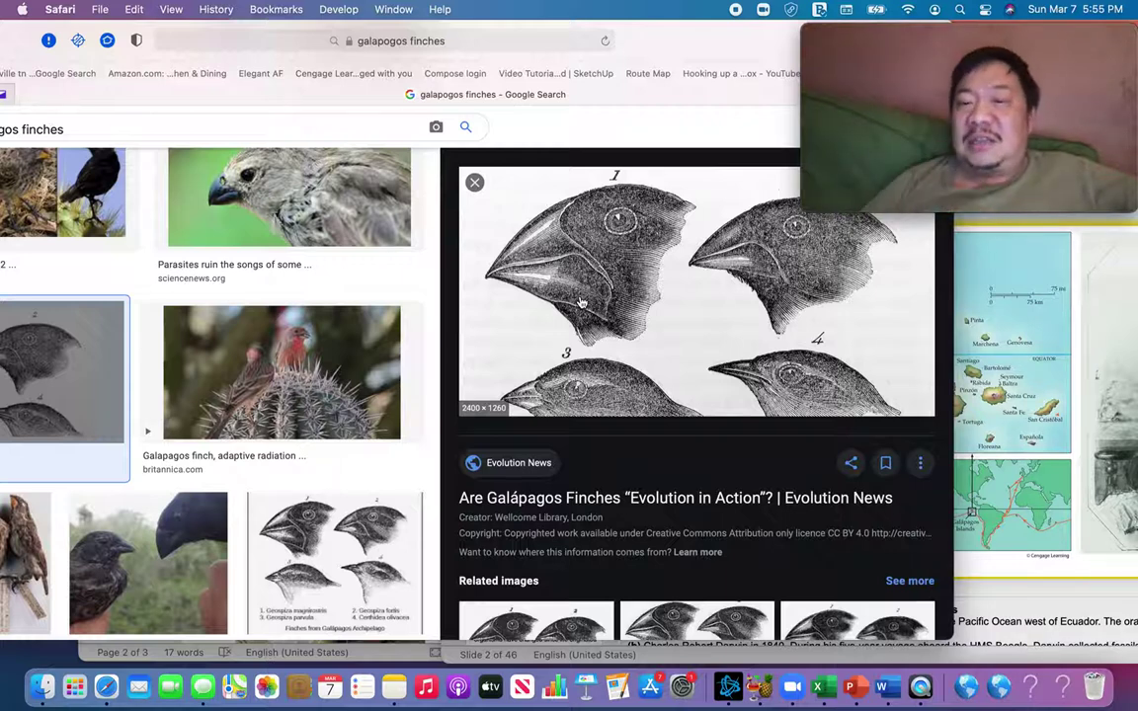
pyautogui.moveTo(705, 45); pyautogui.dragTo(333, 100)
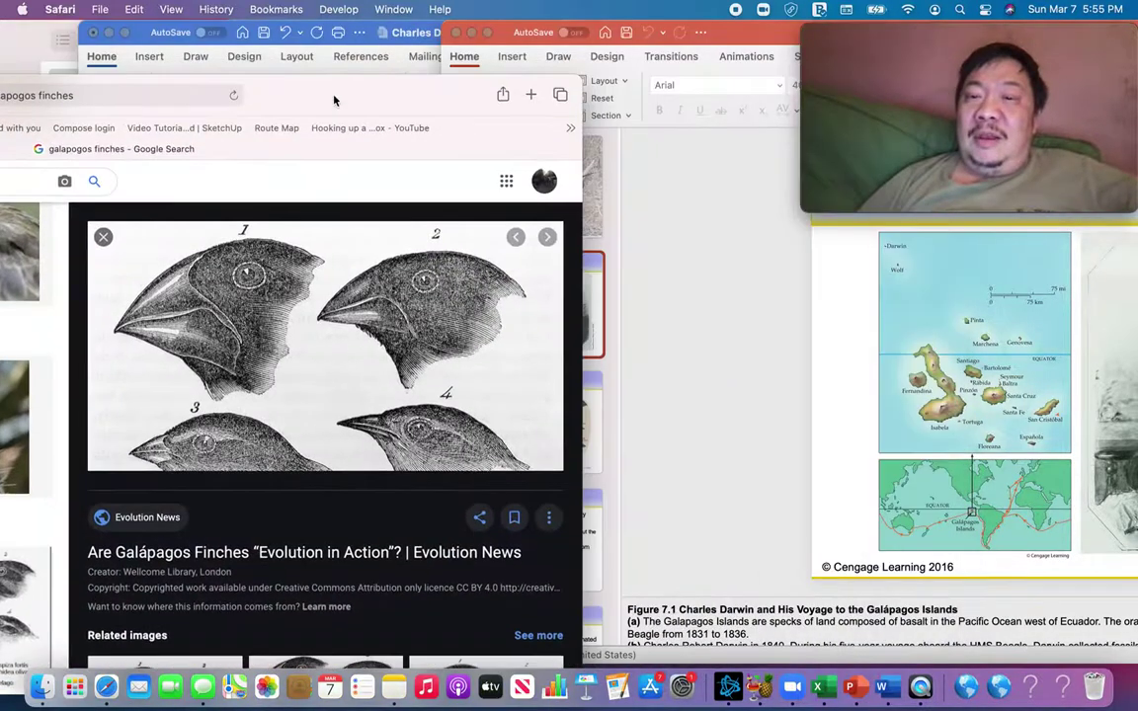
pyautogui.moveTo(732, 30); pyautogui.dragTo(285, 7)
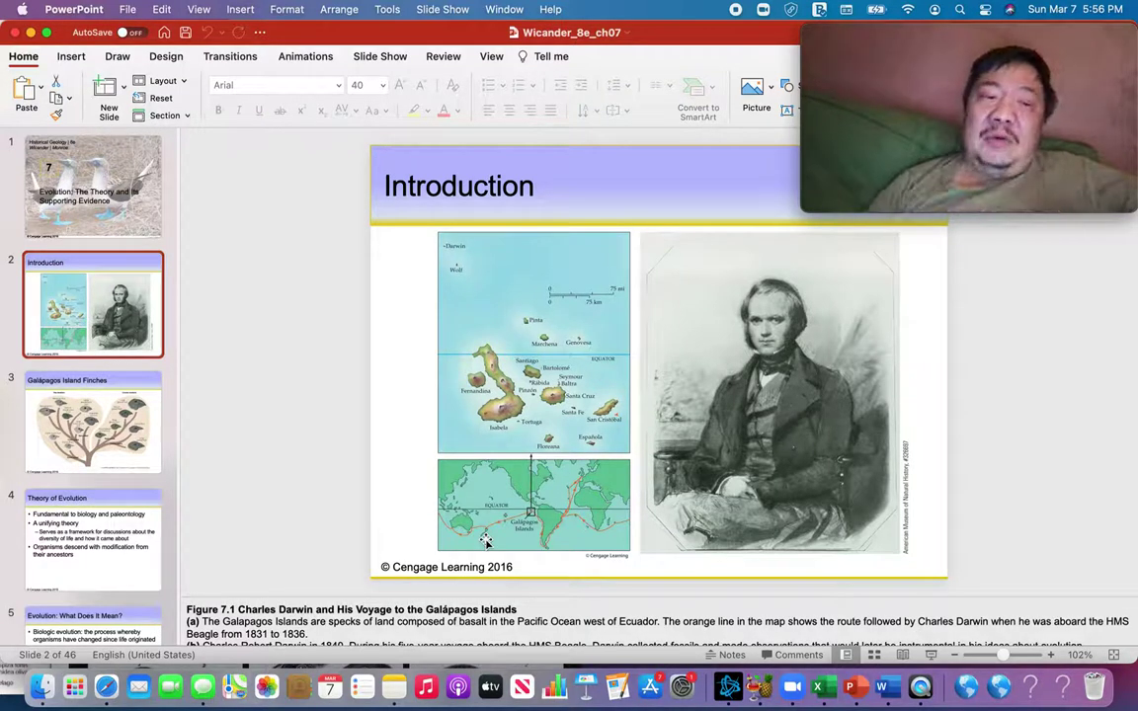
# Move the PowerPoint and Safari windows aside and bring the Charles Darwin Photos document forward
pyautogui.moveTo(351, 34); pyautogui.dragTo(853, 149)
pyautogui.moveTo(431, 105); pyautogui.dragTo(818, 490)
pyautogui.click(468, 419)
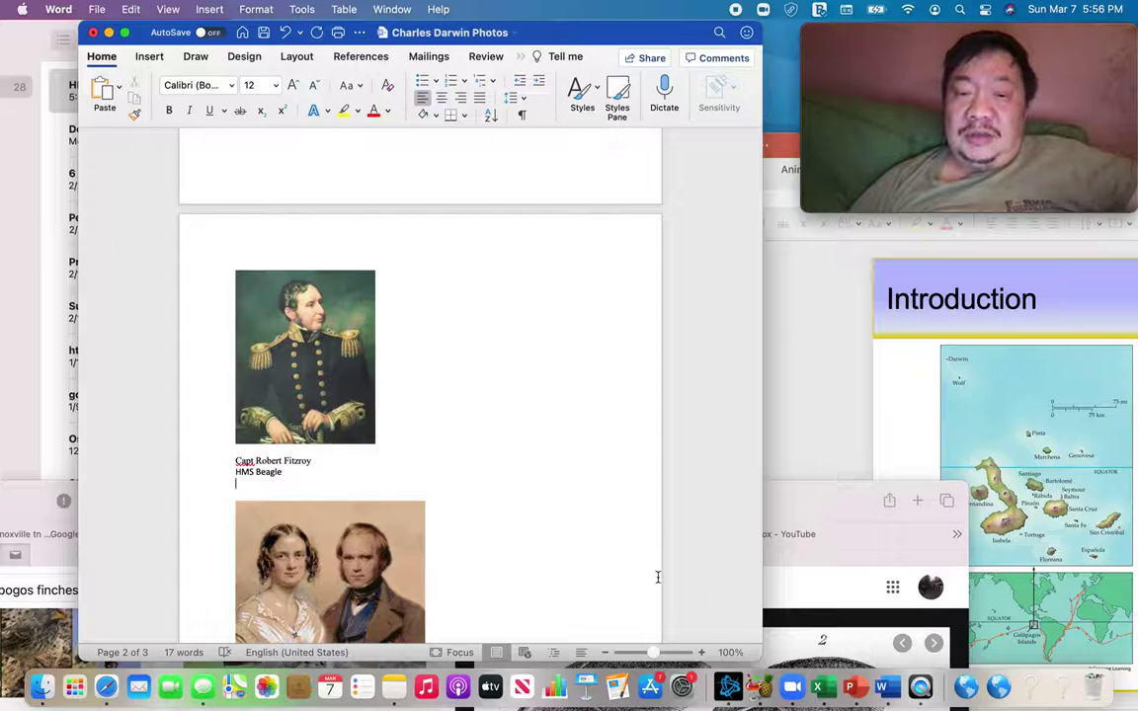
# Scroll down to the Emma Darwin portrait below Fitzroy's HMS Beagle caption and deselect its caption
pyautogui.scroll(-3, 655, 640)
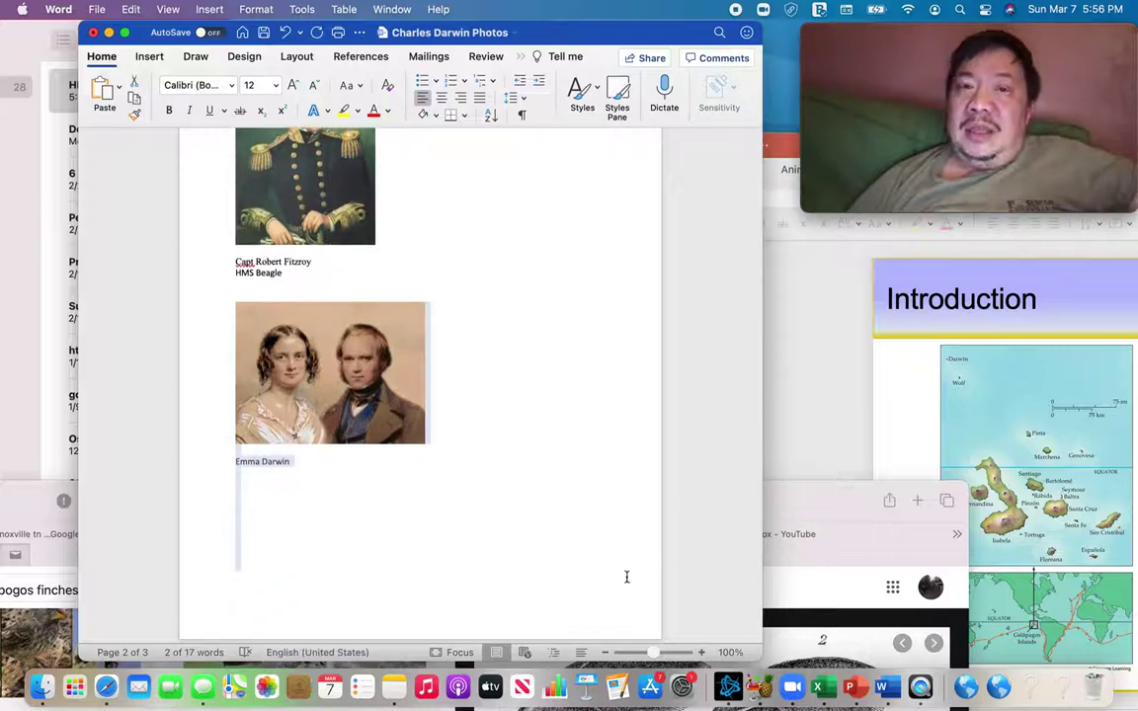
pyautogui.click(528, 308)
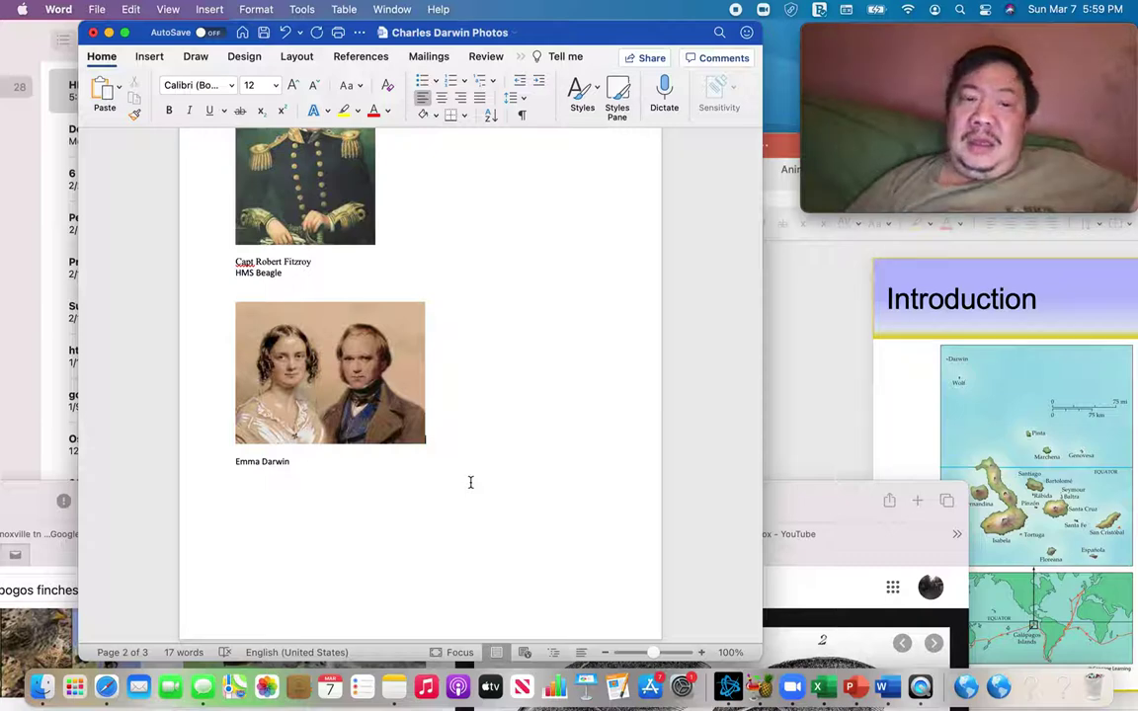
pyautogui.click(830, 512)
pyautogui.moveTo(829, 512); pyautogui.dragTo(942, 665)
pyautogui.click(624, 544)
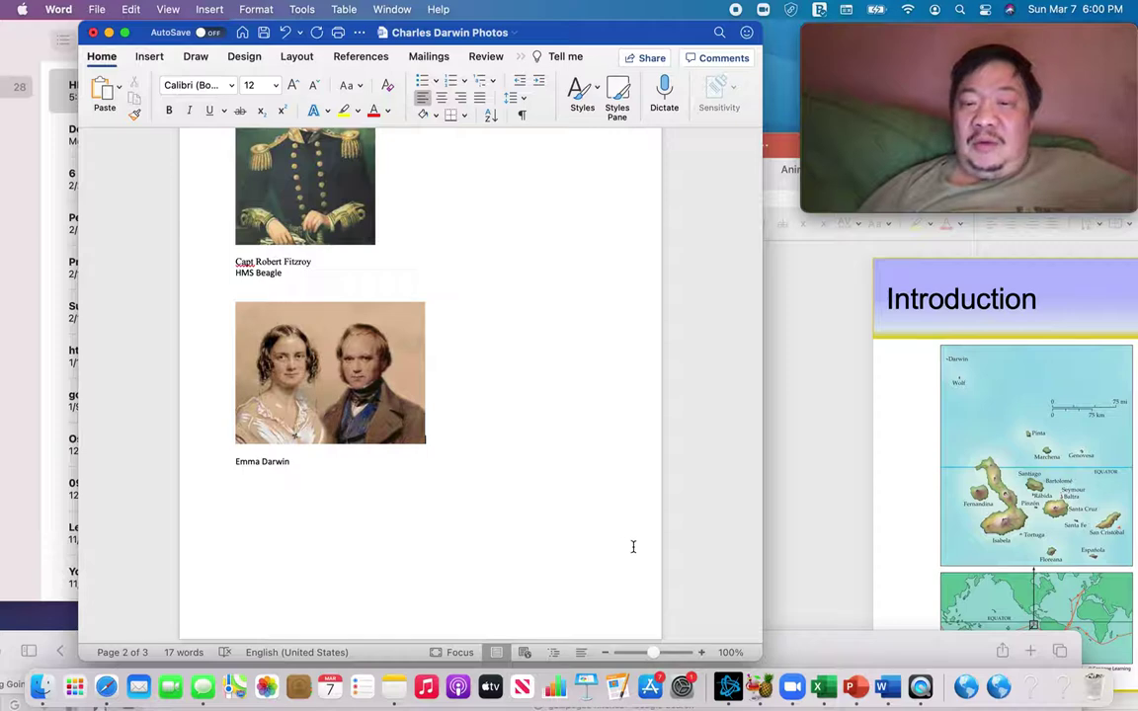
# Replace the galapogos finches search with 'charles darwin daugther' in Google Images
pyautogui.moveTo(815, 654); pyautogui.dragTo(665, 379)
pyautogui.tripleClick(165, 463)
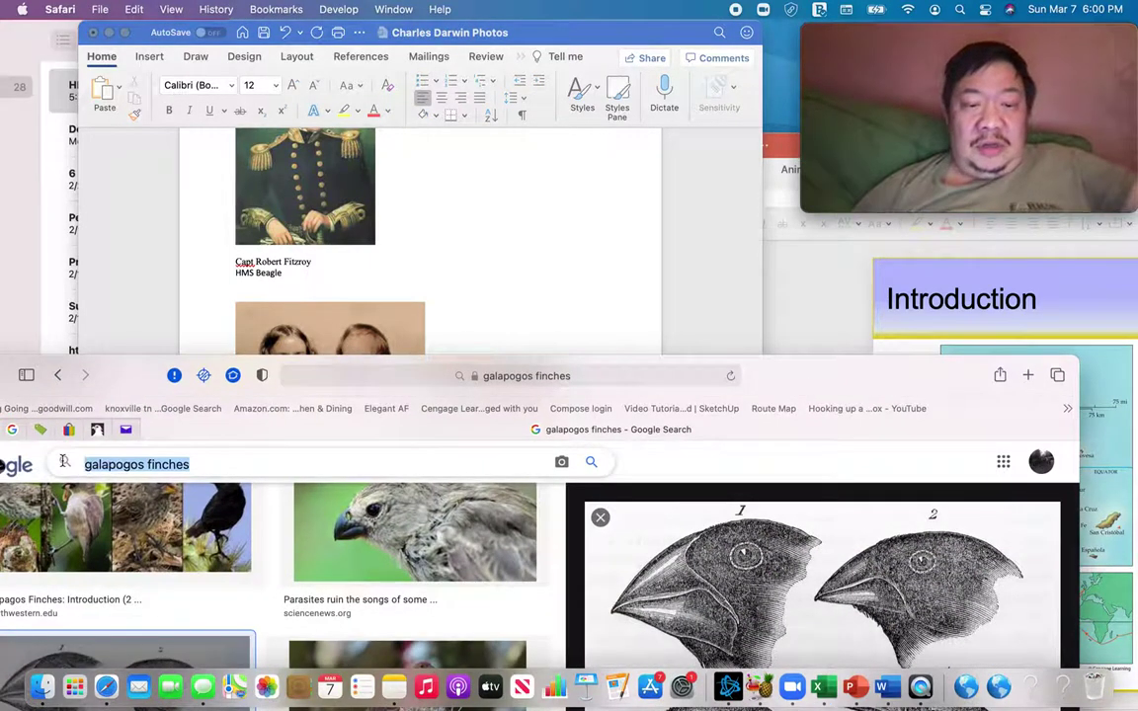
pyautogui.write('charles d')
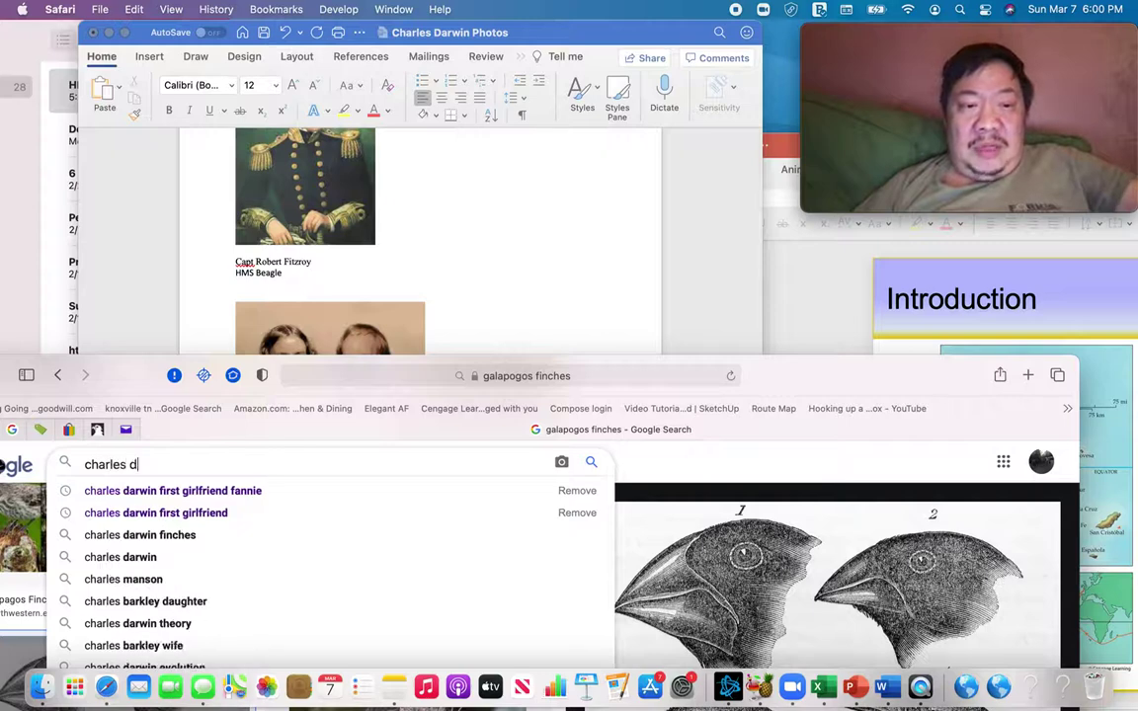
pyautogui.write('arwin daugthe')
pyautogui.write('r')
pyautogui.press('Return')
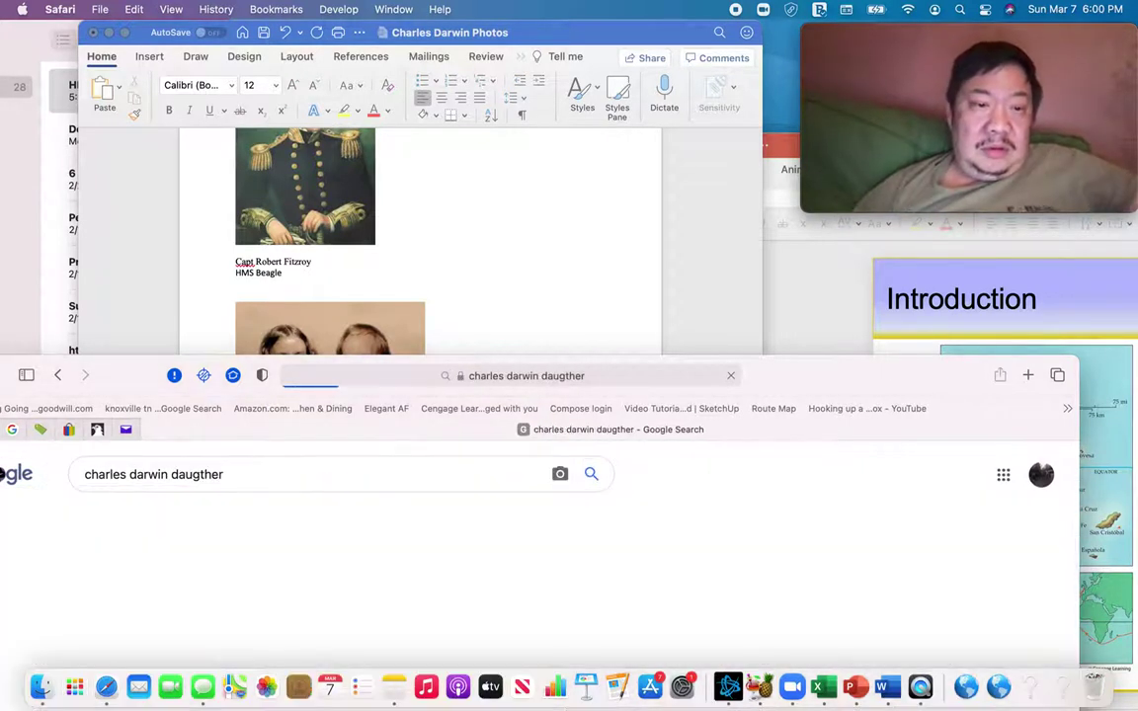
# Open the enlarged Annie Darwin portrait, then move the browser down to reveal the document
pyautogui.moveTo(163, 348); pyautogui.dragTo(337, 111)
pyautogui.click(627, 485)
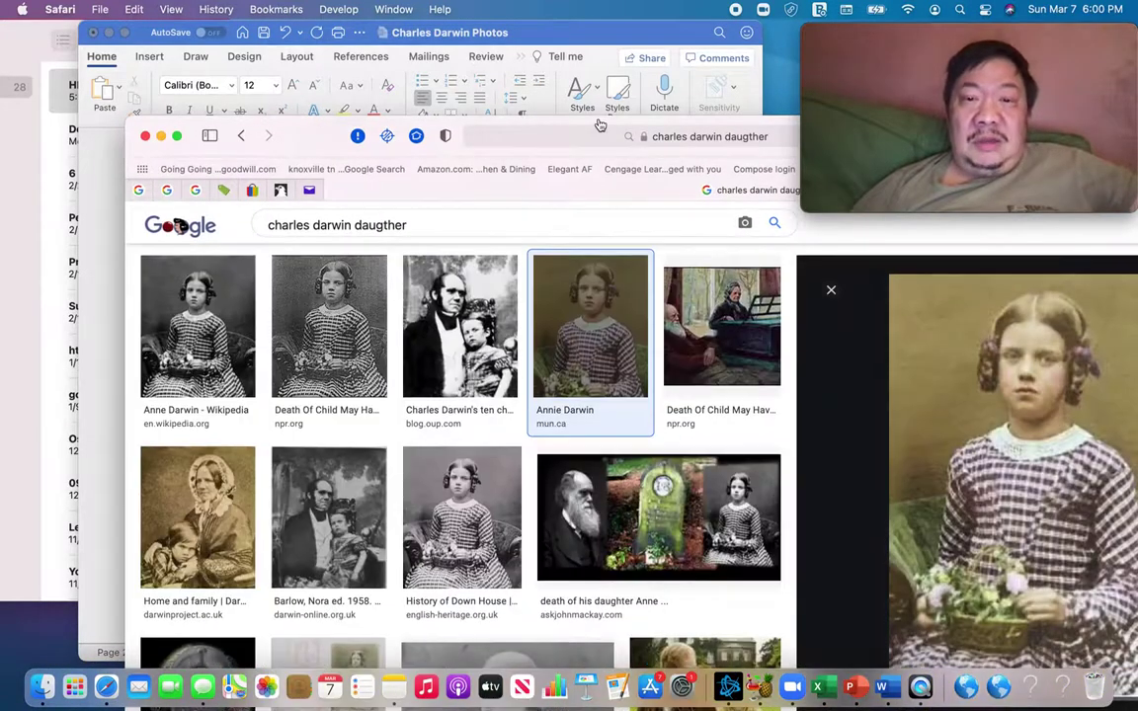
pyautogui.moveTo(303, 146); pyautogui.dragTo(2, 101)
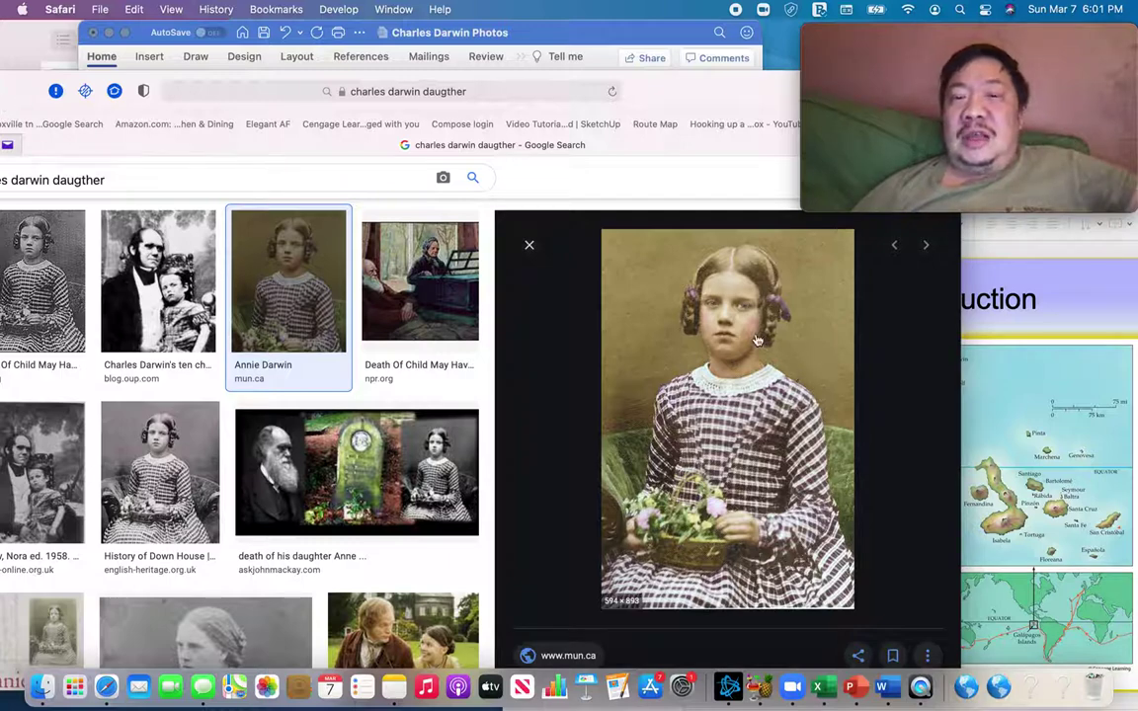
pyautogui.moveTo(623, 85); pyautogui.dragTo(985, 553)
# Raise the Safari window with the enlarged Annie Darwin portrait over the photos document
pyautogui.click(622, 471)
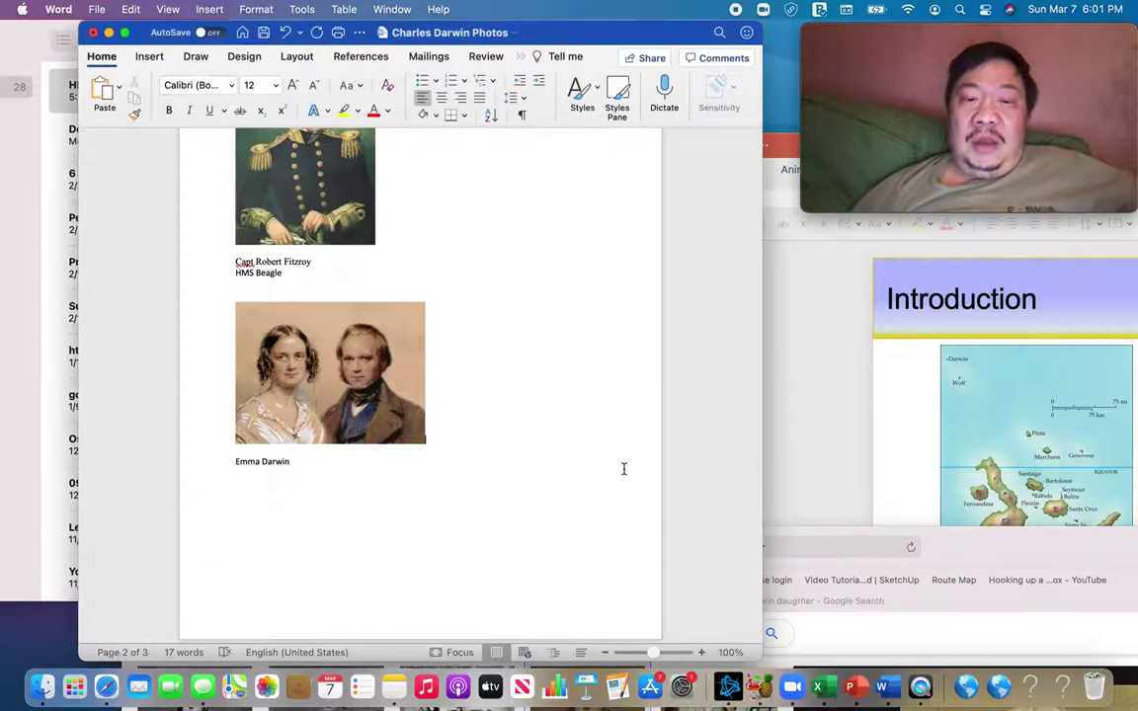
pyautogui.click(935, 602)
pyautogui.moveTo(915, 533); pyautogui.dragTo(864, 126)
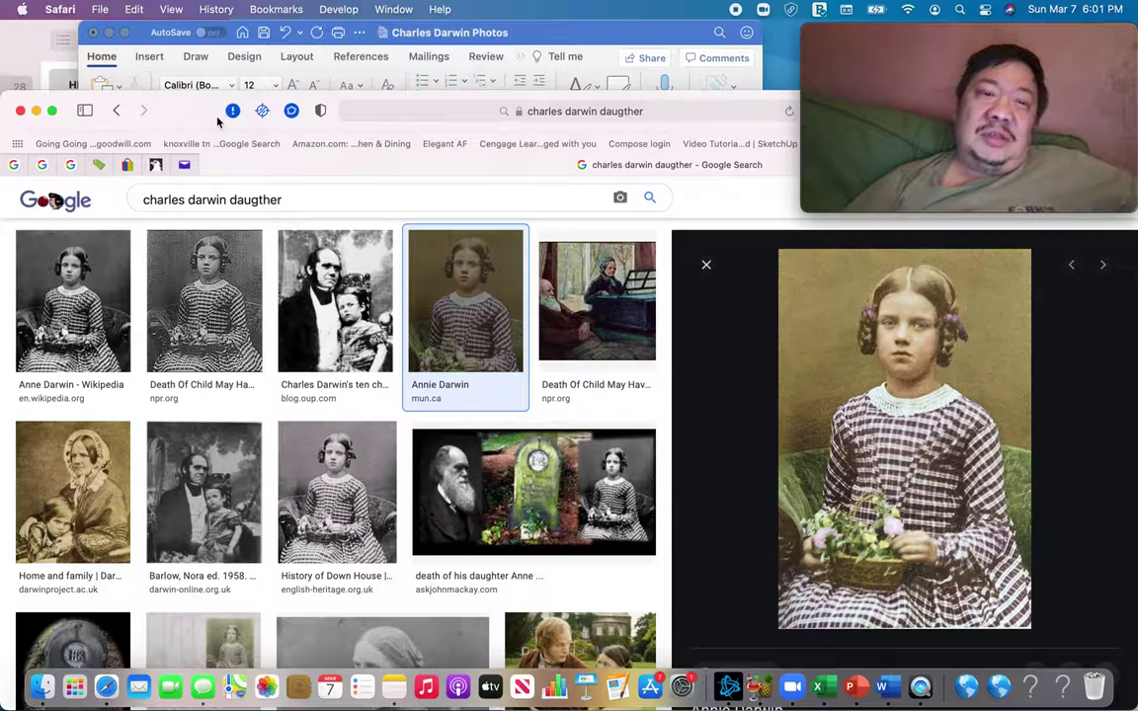
# Move the Annie Darwin image results aside and activate the Charles Darwin Photos document
pyautogui.moveTo(188, 117); pyautogui.dragTo(581, 302)
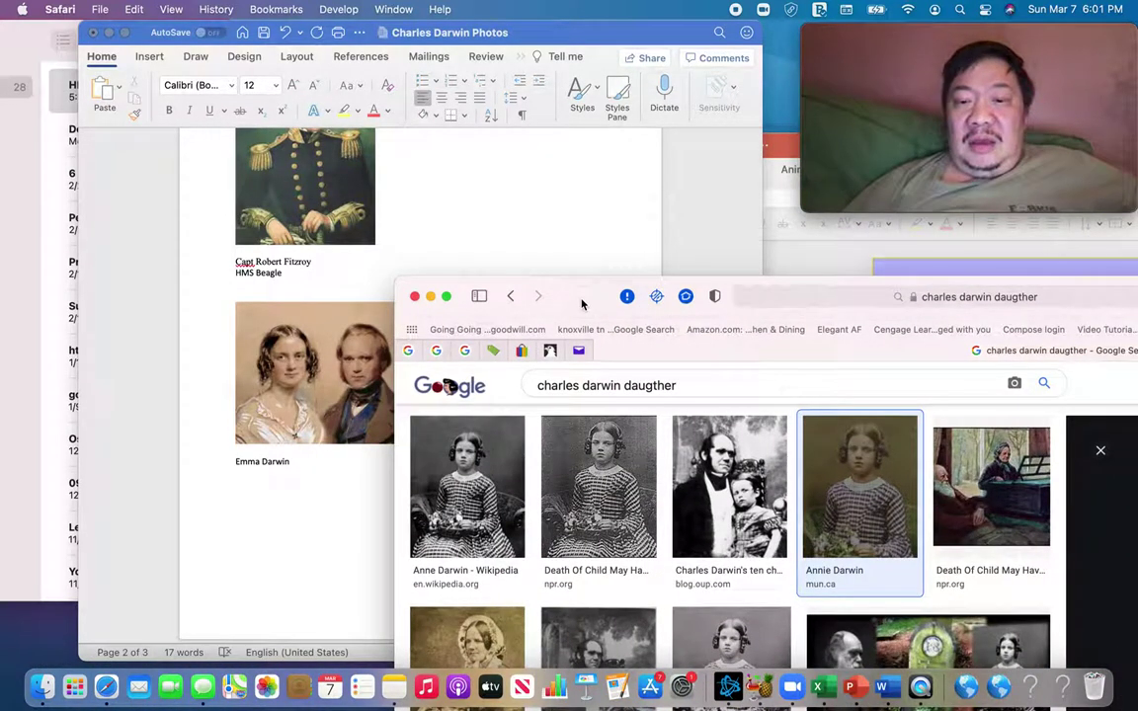
pyautogui.click(345, 540)
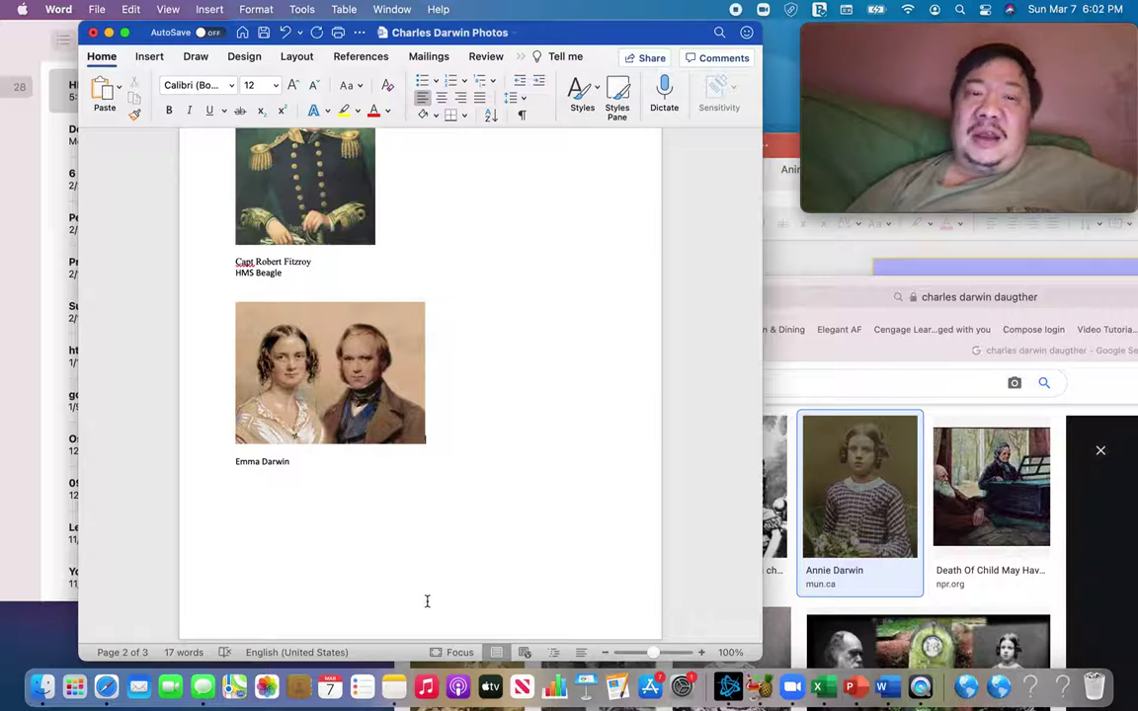
# Scroll down to page 3 showing the Alfred Wallace portrait and its caption
pyautogui.scroll(-3, 435, 622)
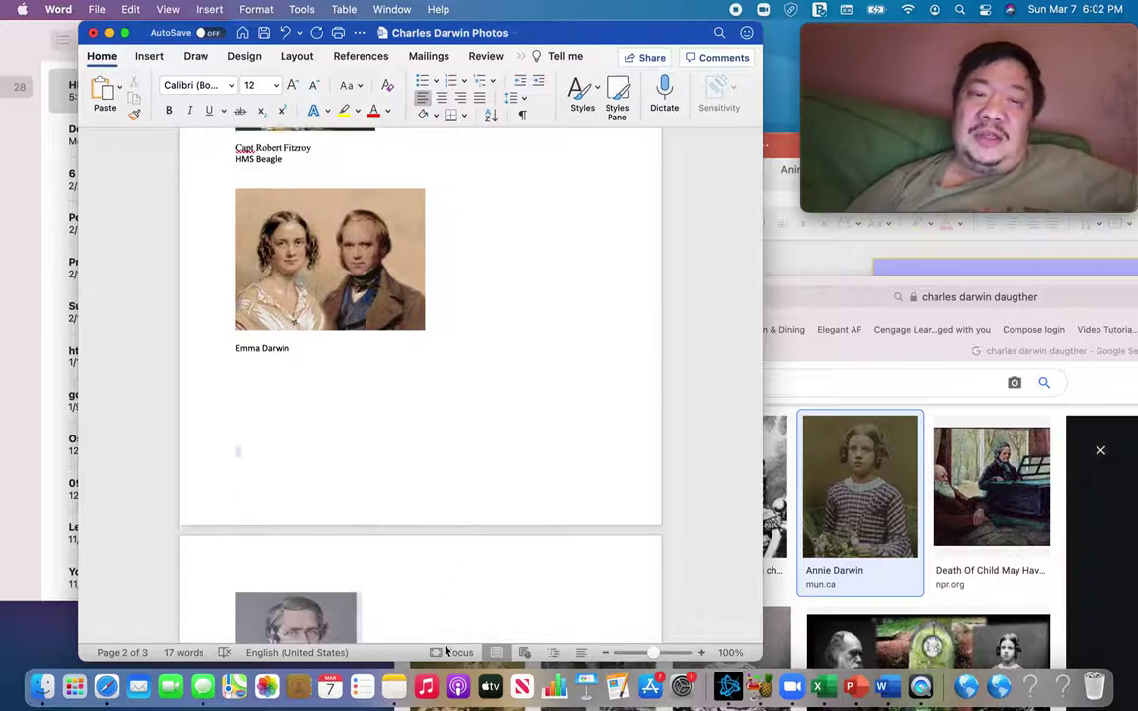
pyautogui.scroll(-2, 442, 646)
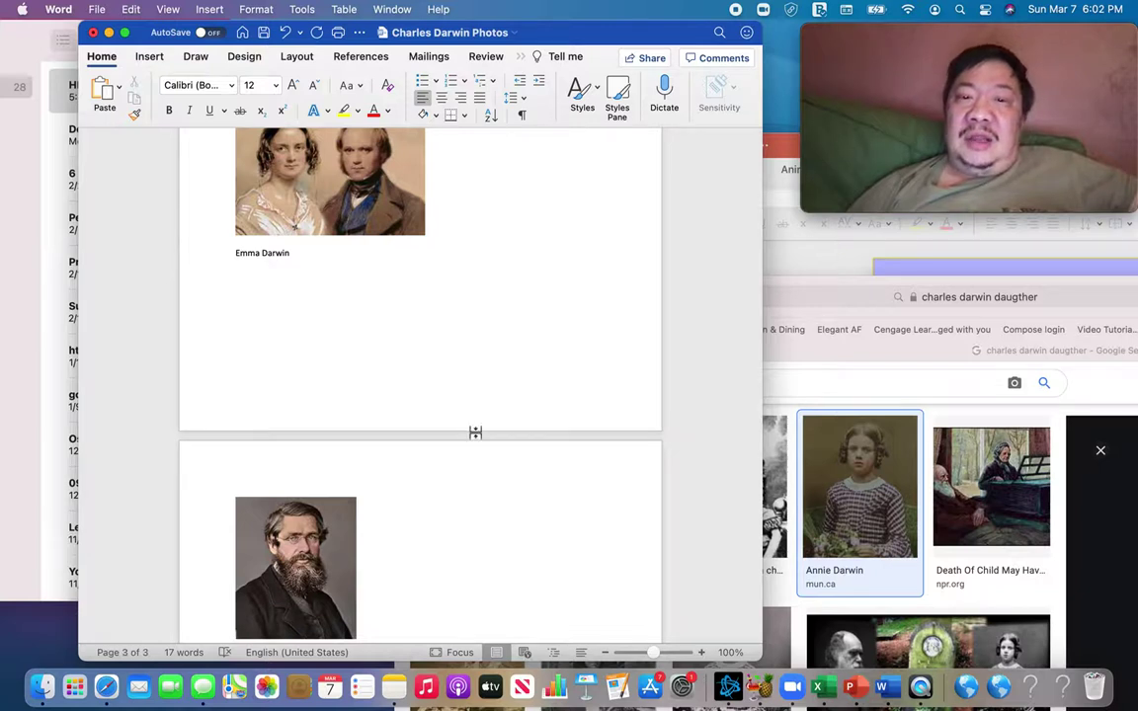
pyautogui.scroll(-2, 597, 627)
pyautogui.scroll(-5, 493, 474)
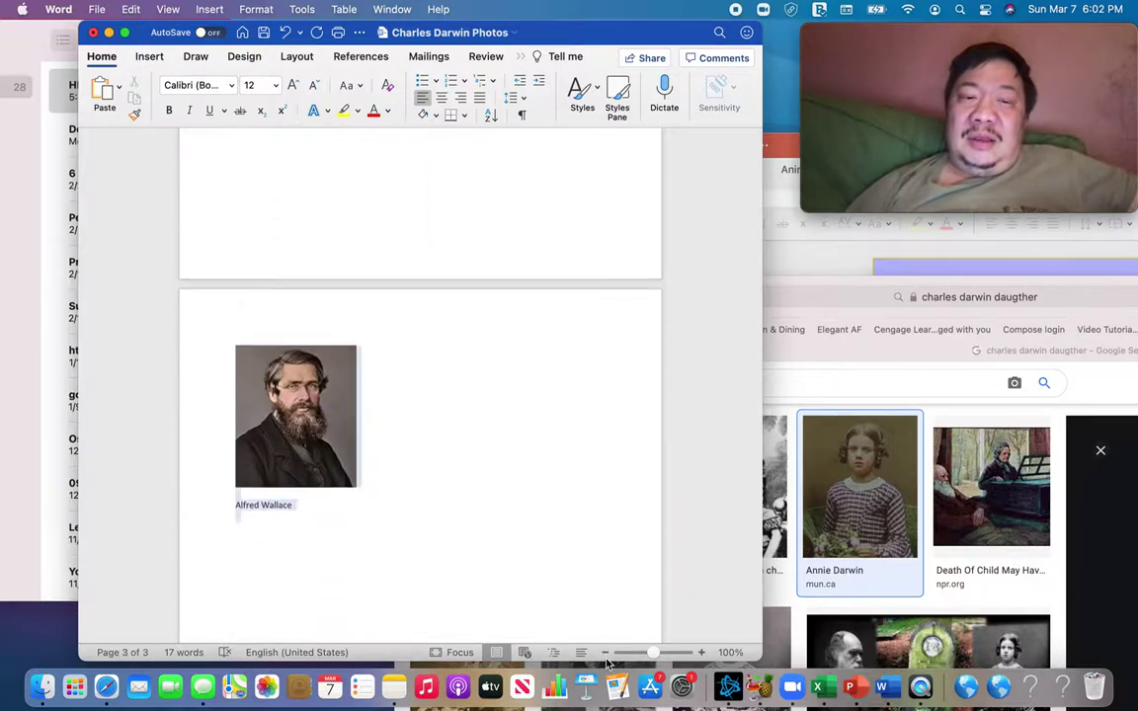